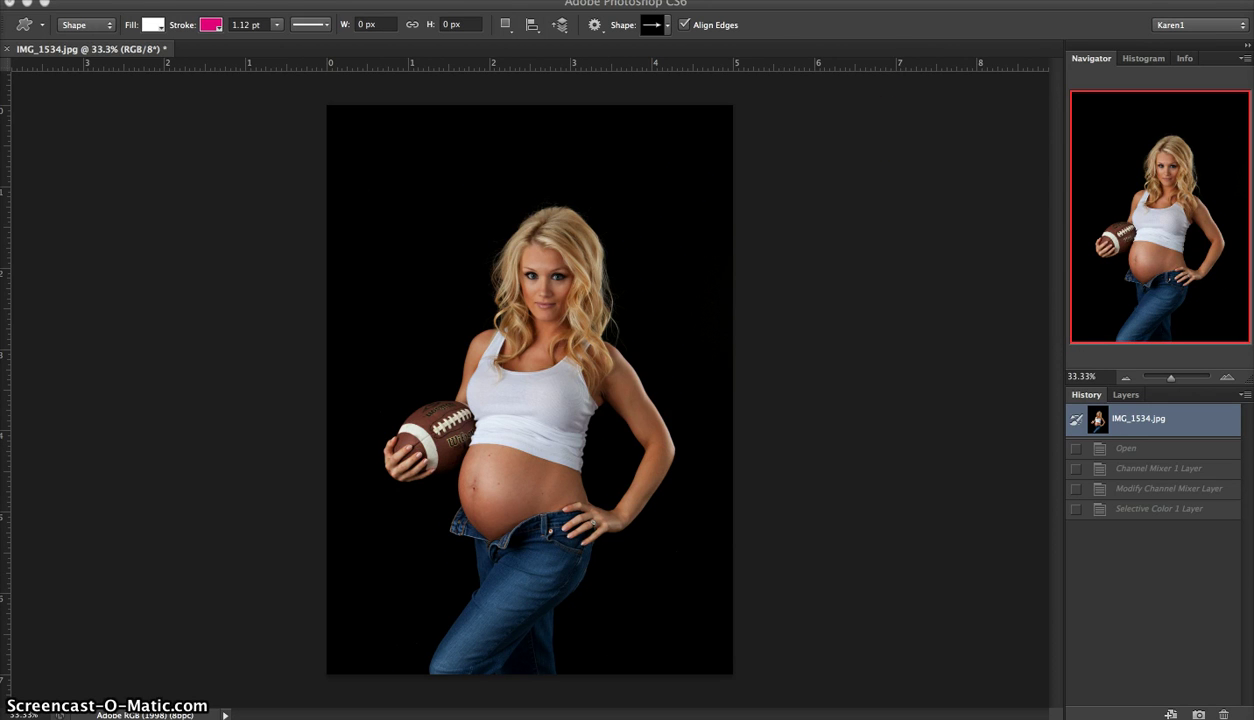
Show the Actions panel and place it beside the photo, clear of the image
click(503, 0)
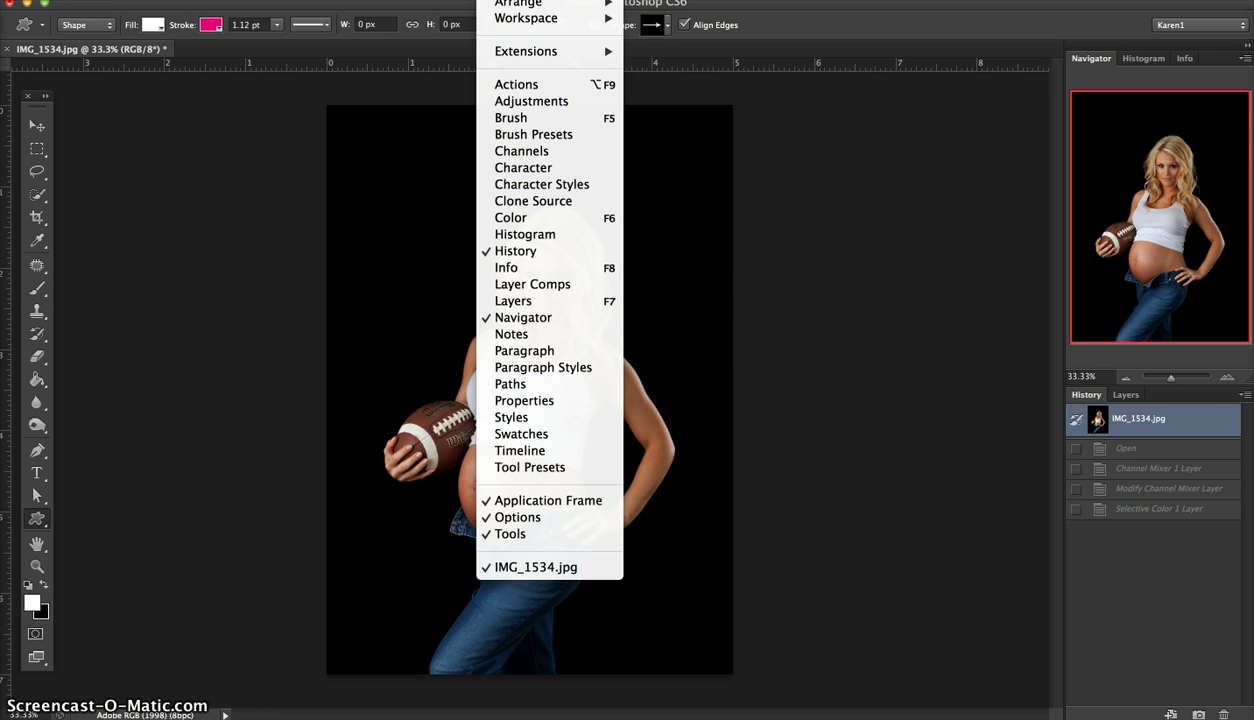
click(553, 88)
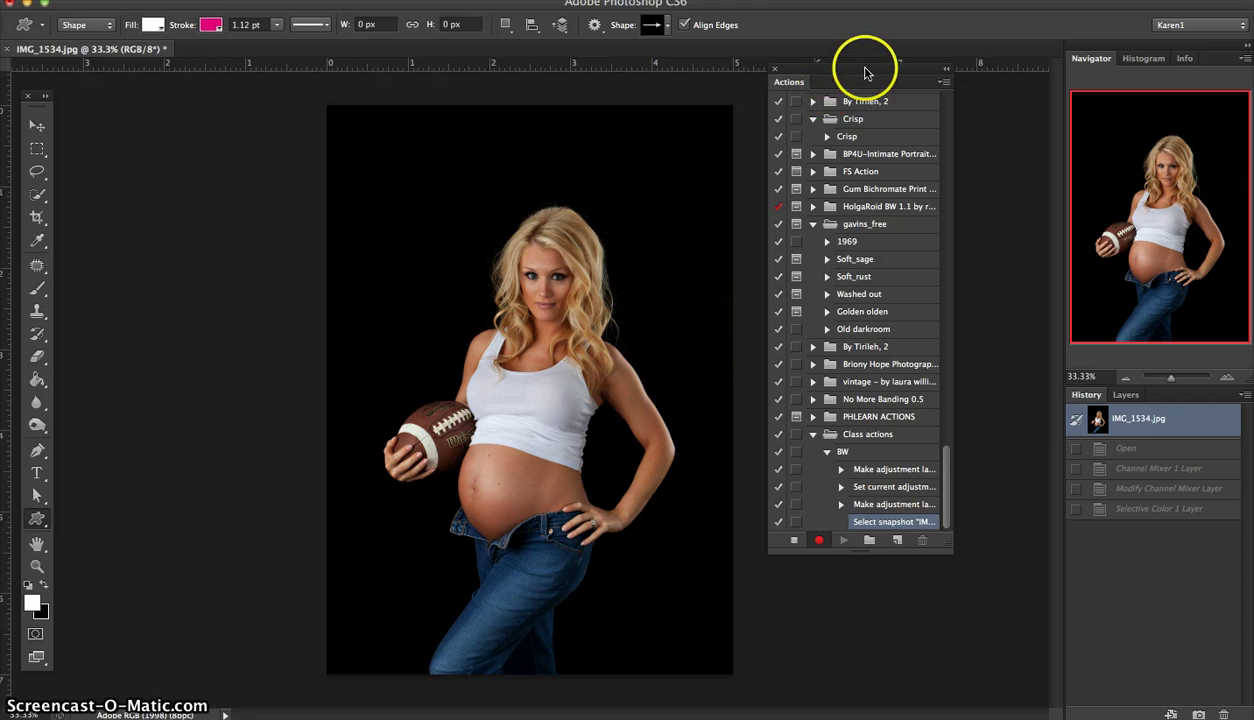
drag(876, 66, 955, 90)
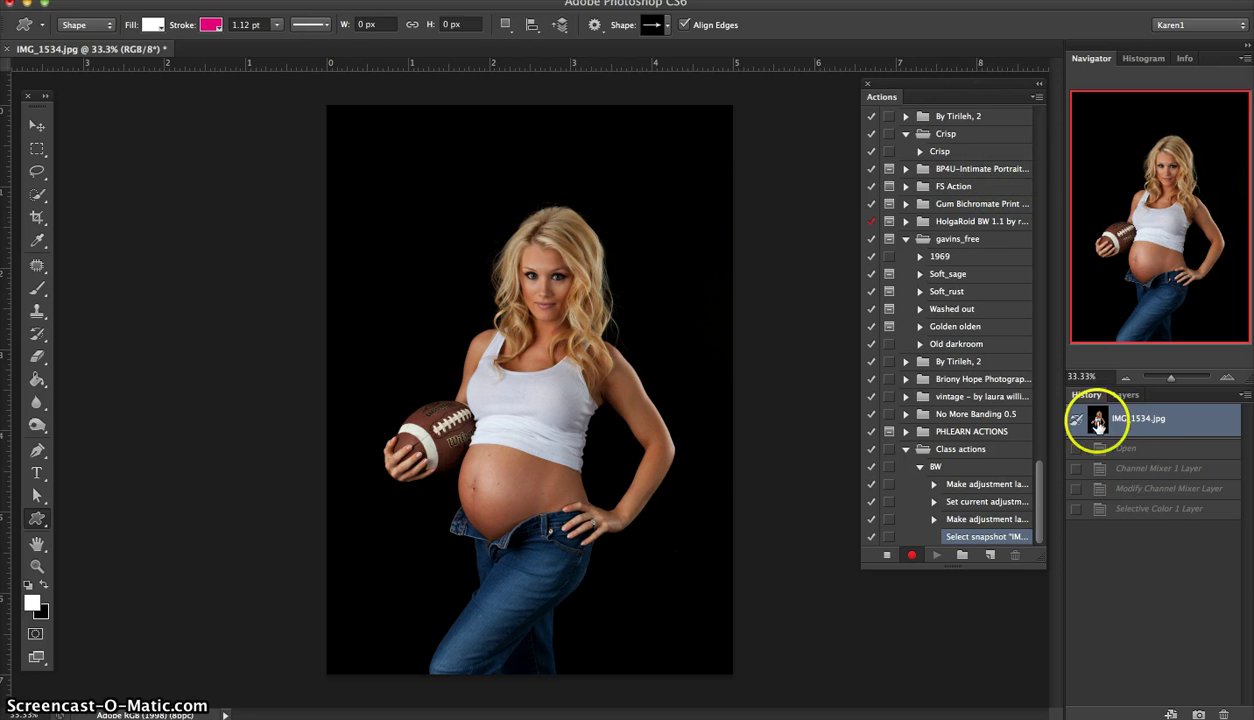
click(1036, 98)
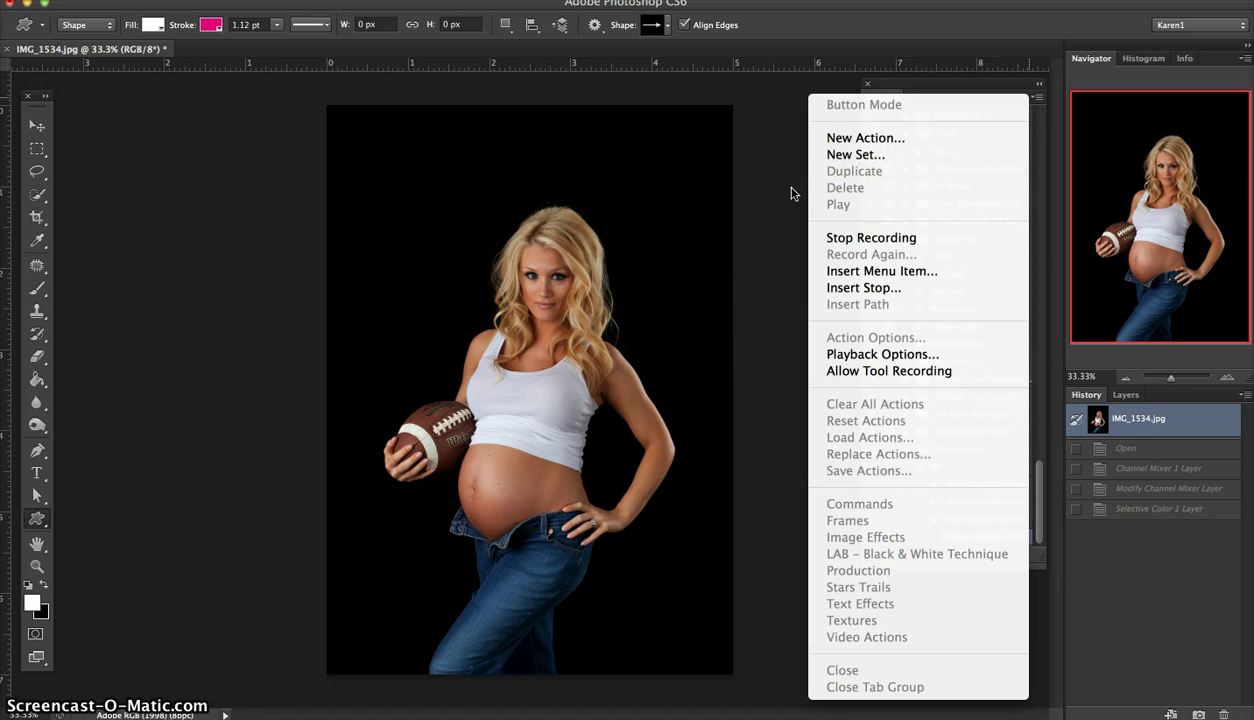
click(842, 154)
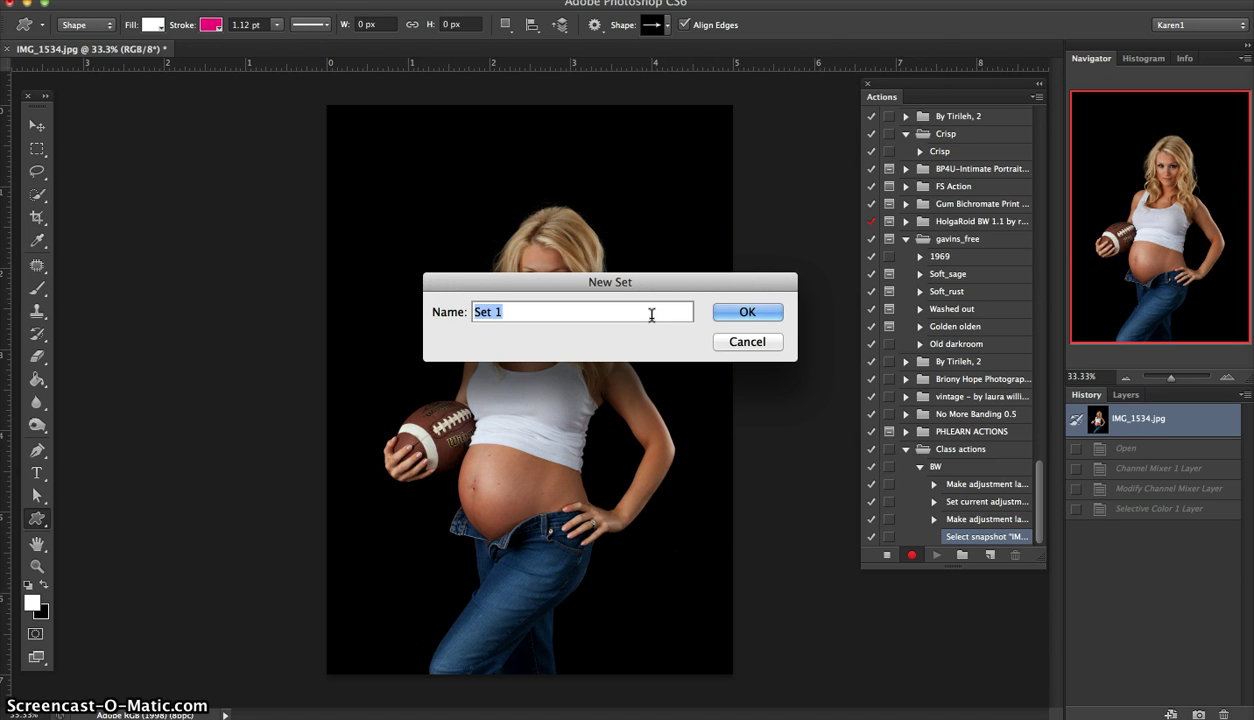
click(765, 342)
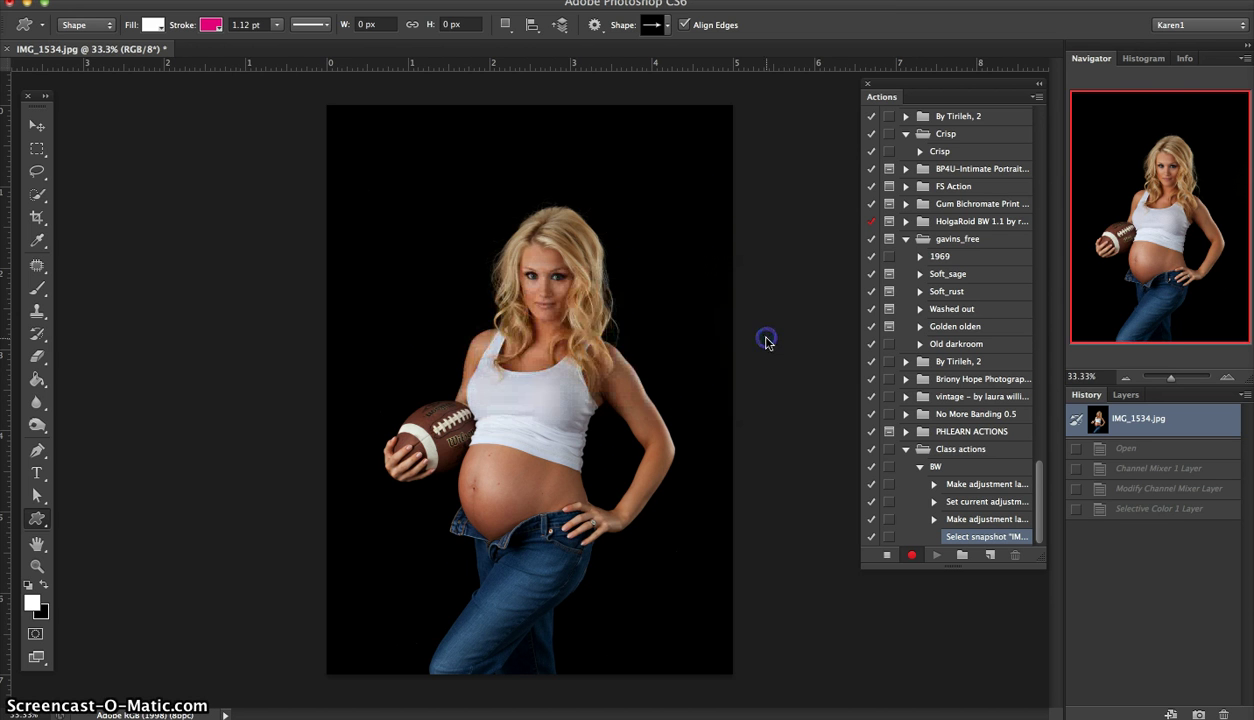
Start recording a new action named BW2 in the Class actions set
click(918, 466)
click(962, 522)
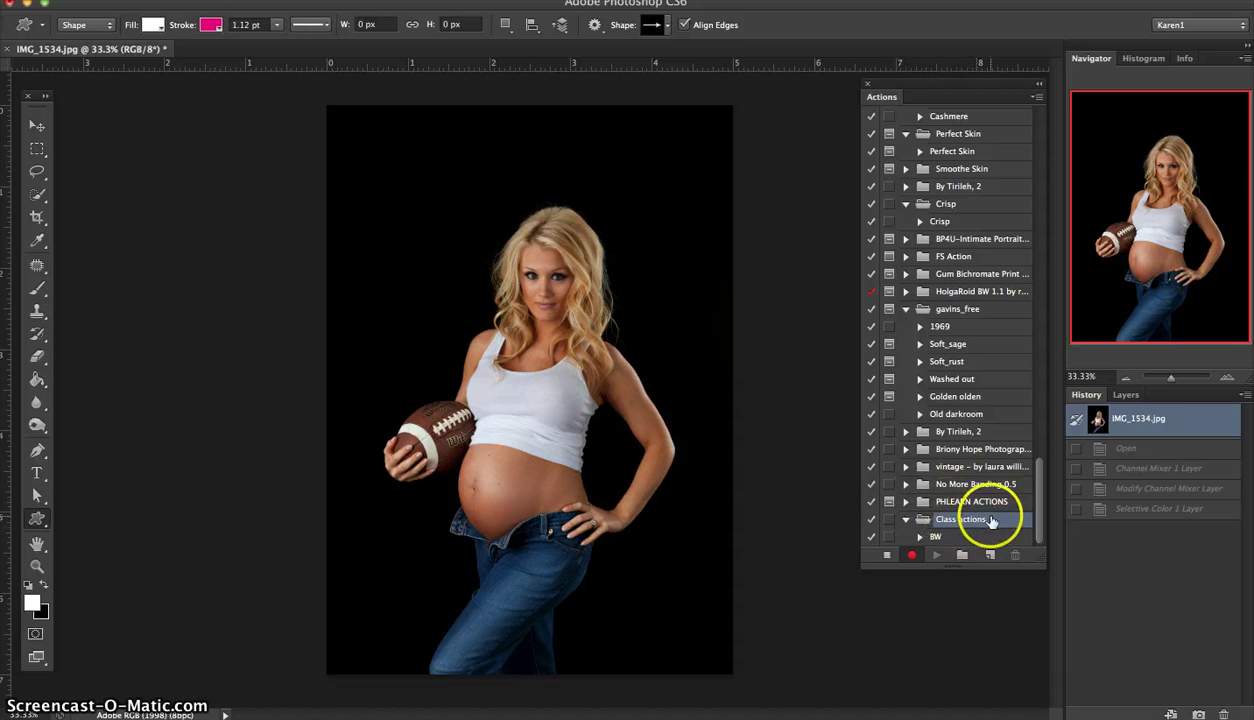
click(1036, 97)
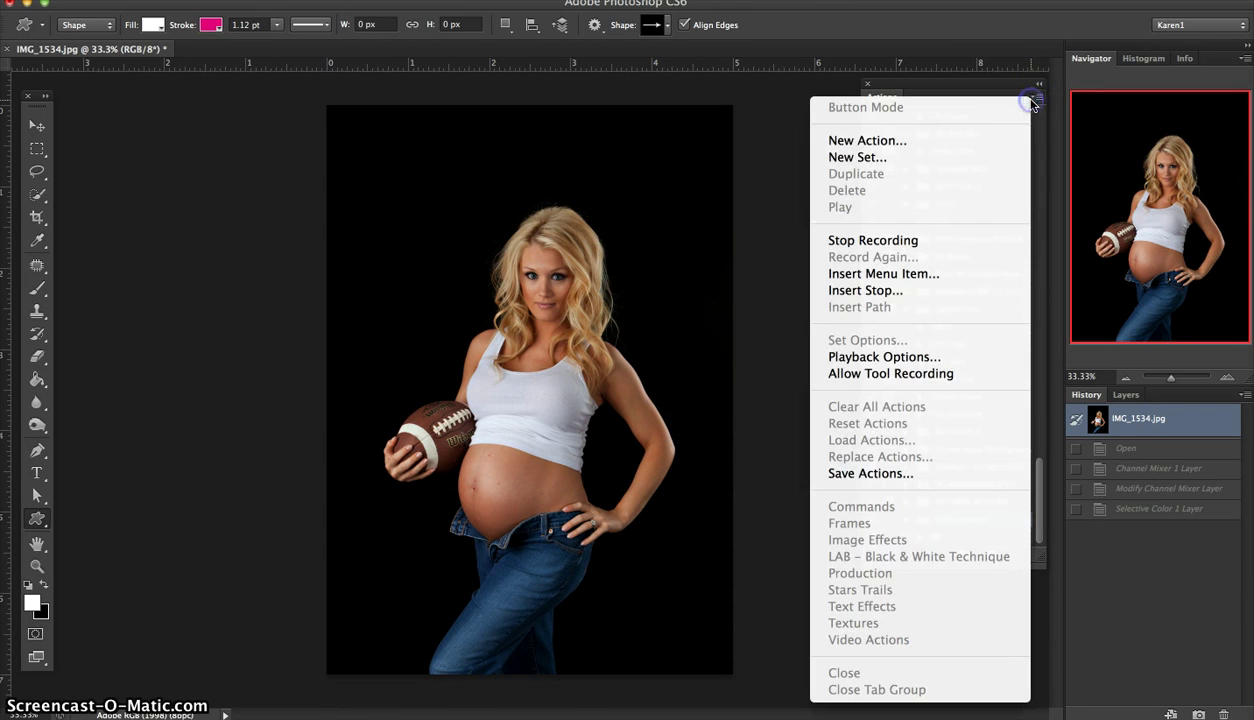
click(953, 140)
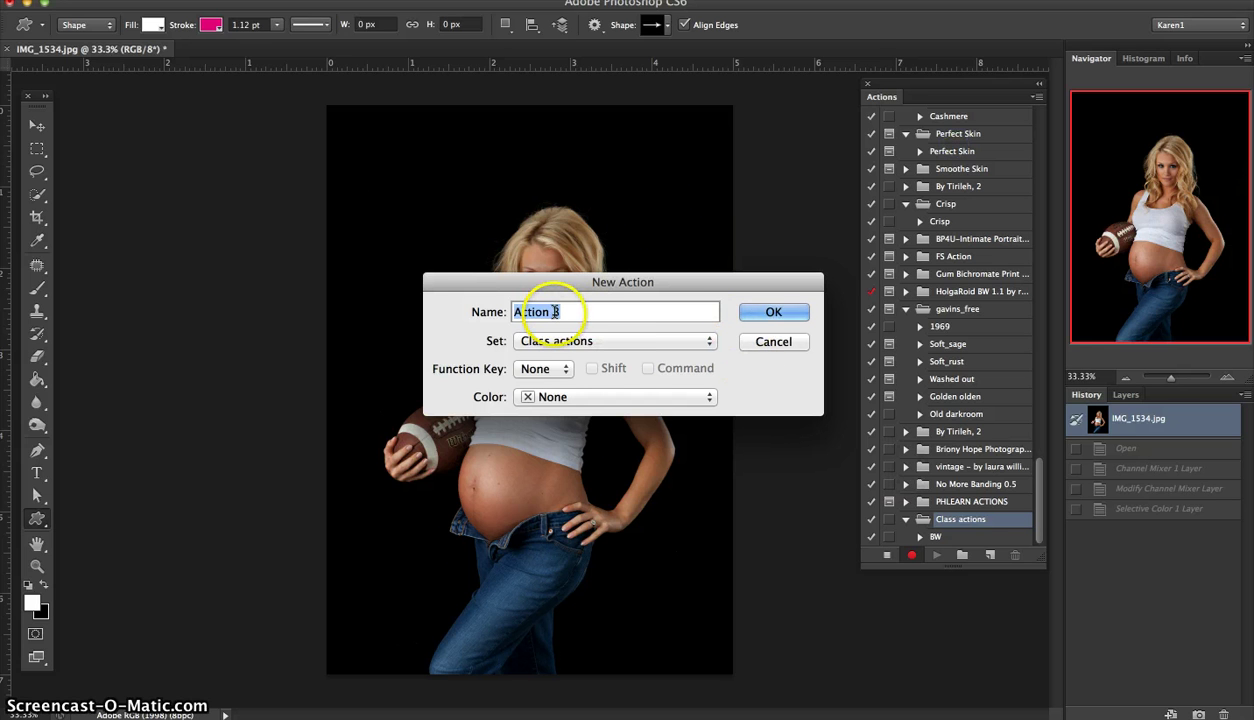
click(594, 313)
key(BackSpace)
key(BackSpace)
key(BackSpace)
key(BackSpace)
key(BackSpace)
key(BackSpace)
key(BackSpace)
key(BackSpace)
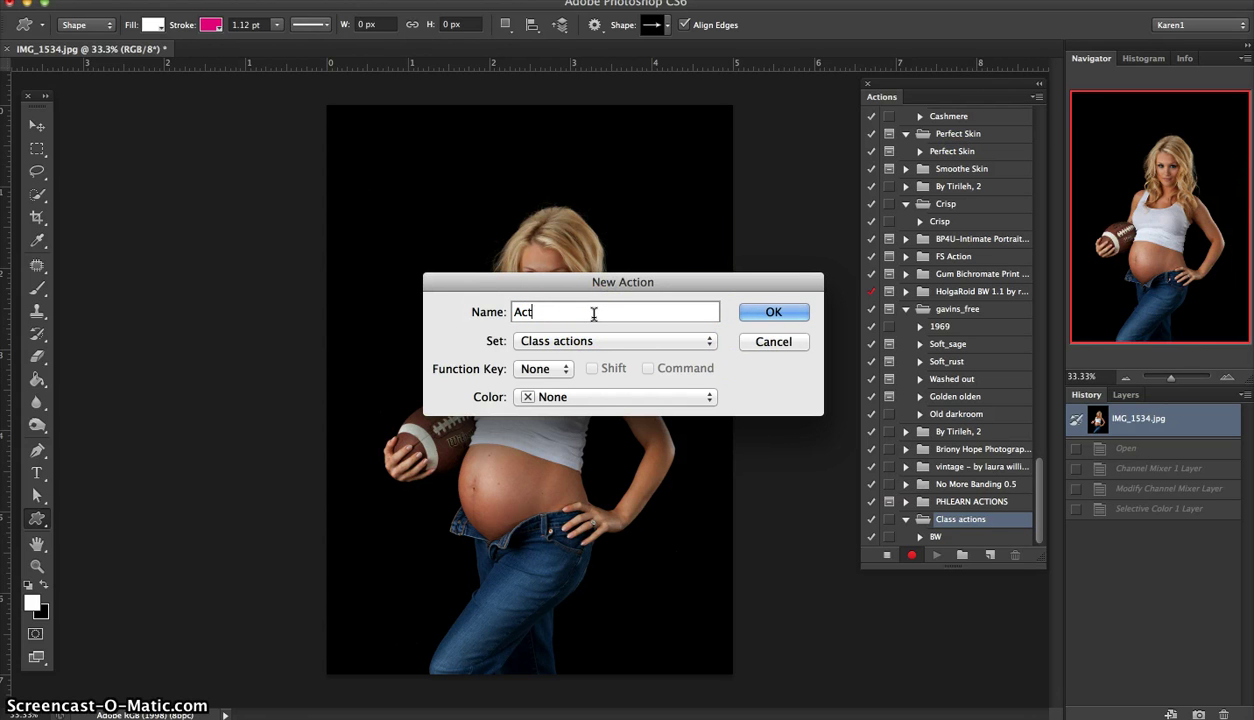
text(BW2)
click(767, 311)
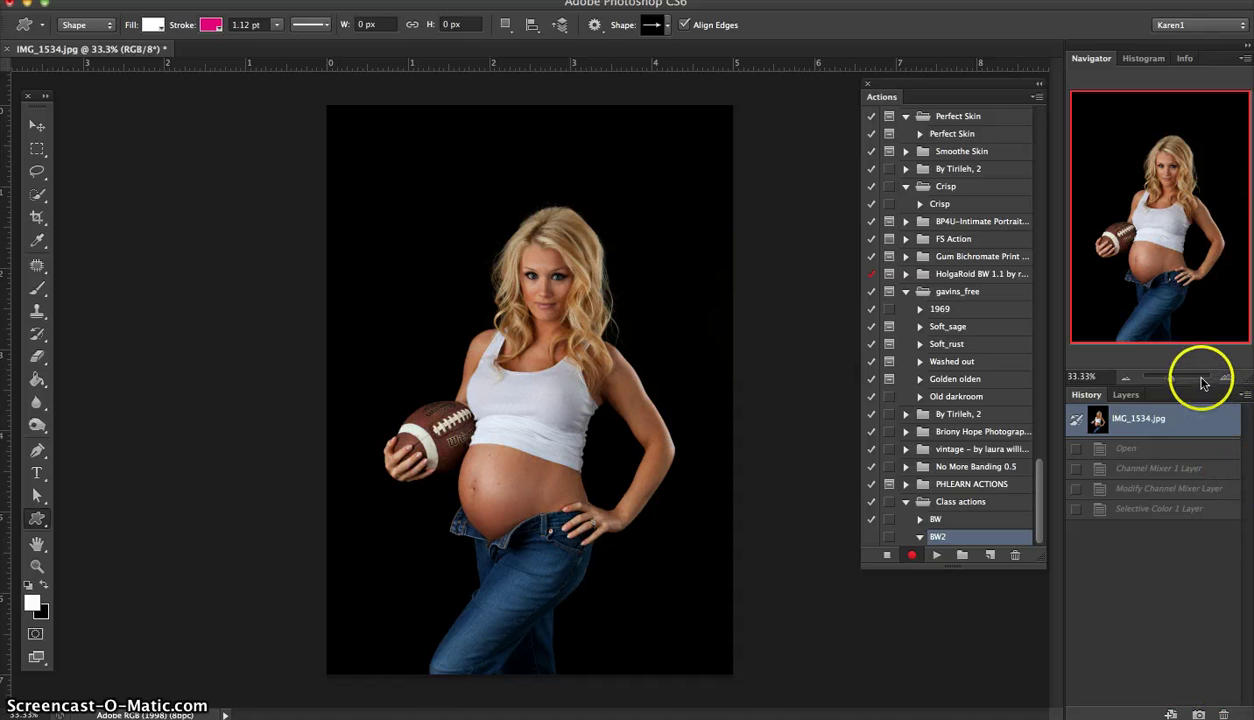
Add a monochrome Channel Mixer adjustment layer with Red at +36, Green at +12 and Blue at +55
click(1124, 395)
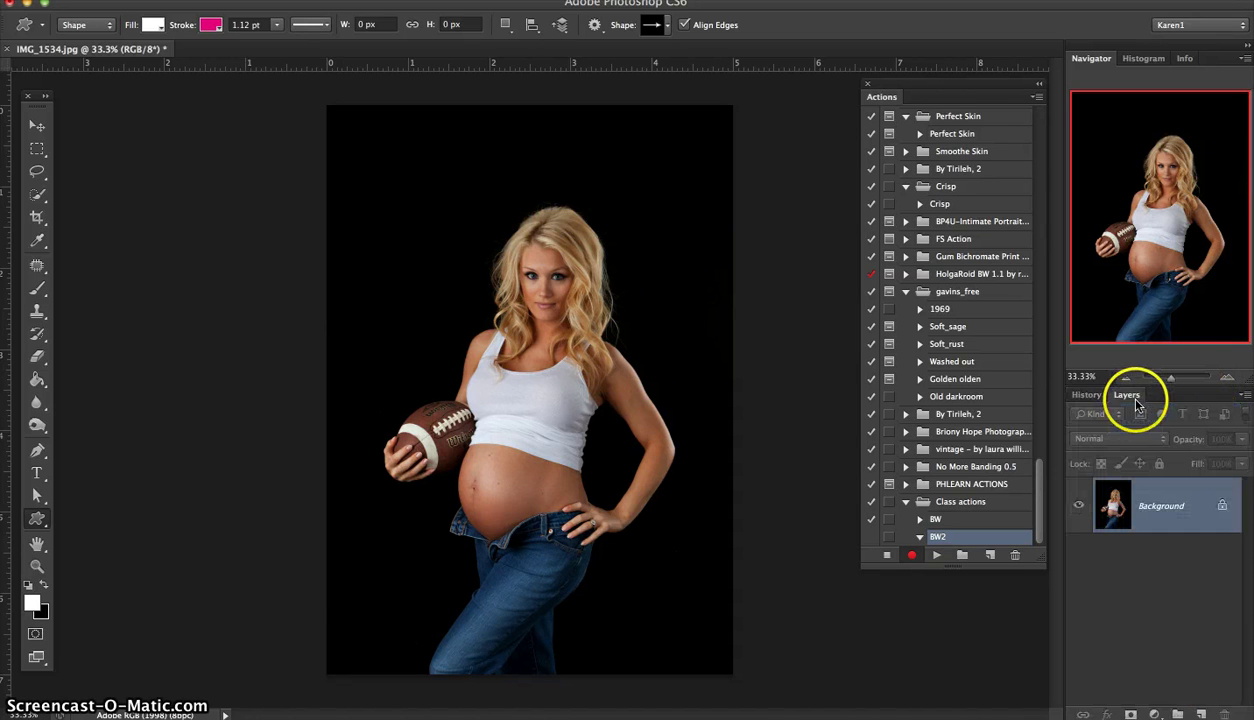
click(1150, 713)
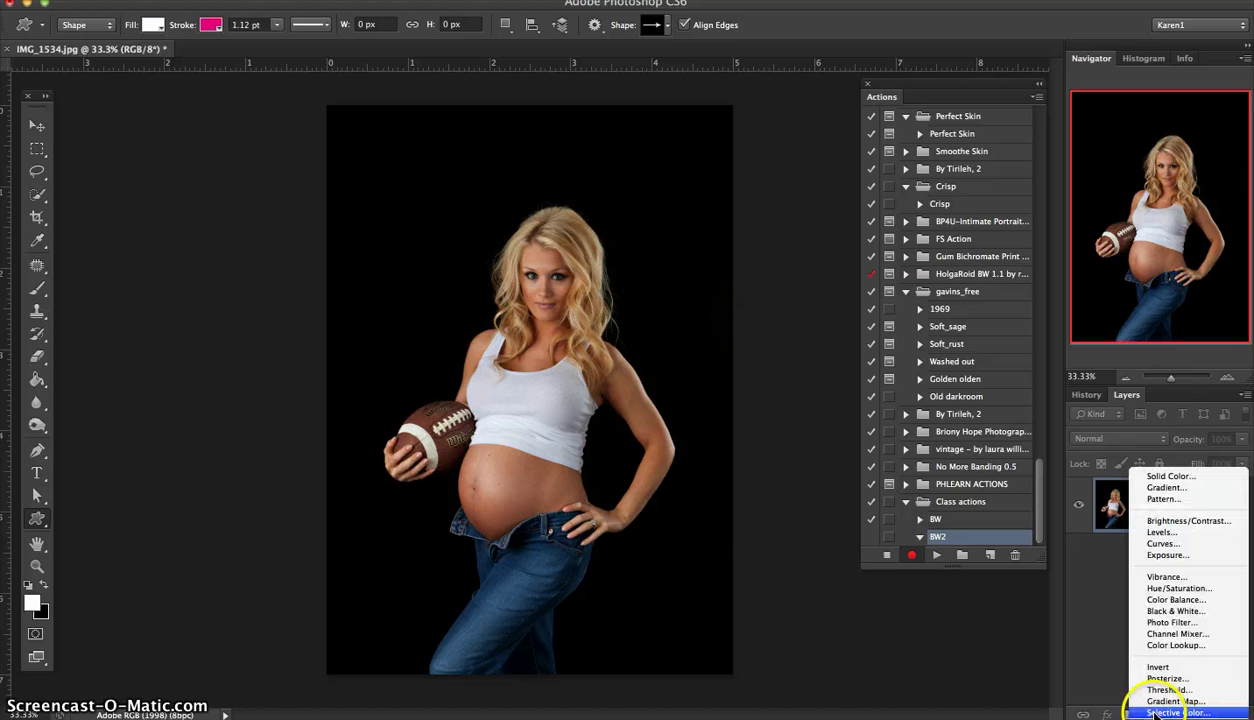
click(1199, 634)
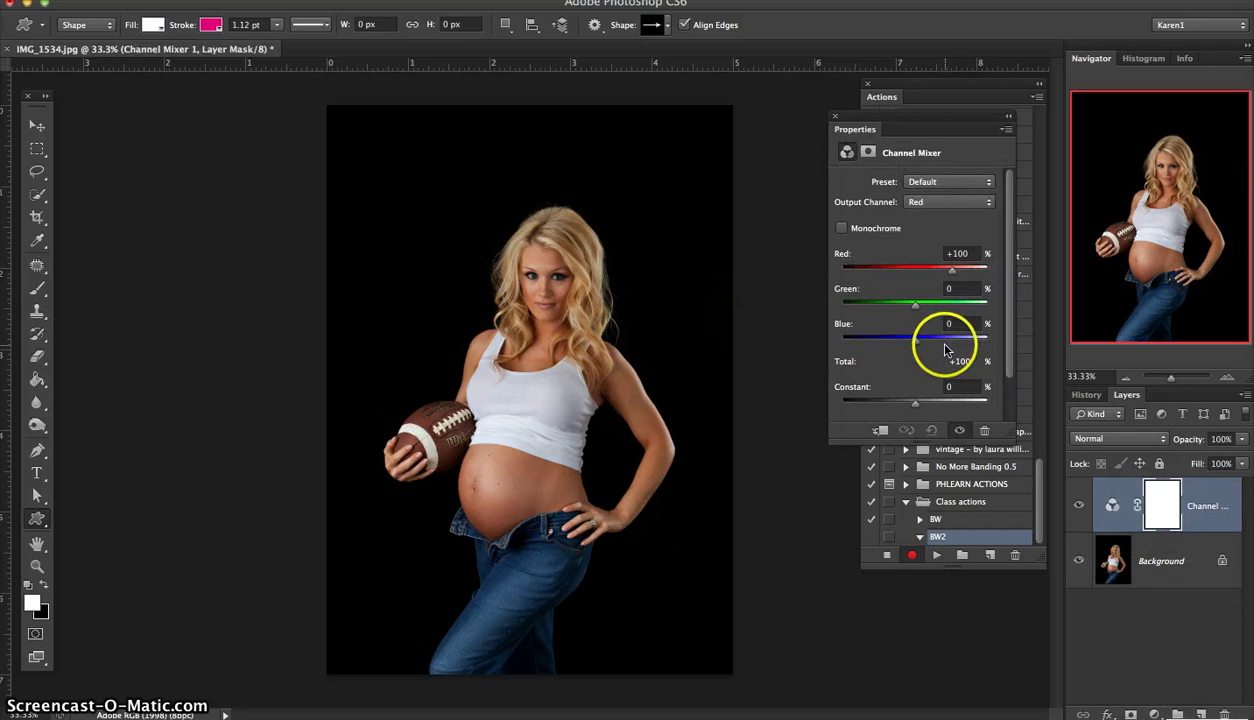
drag(918, 342, 935, 350)
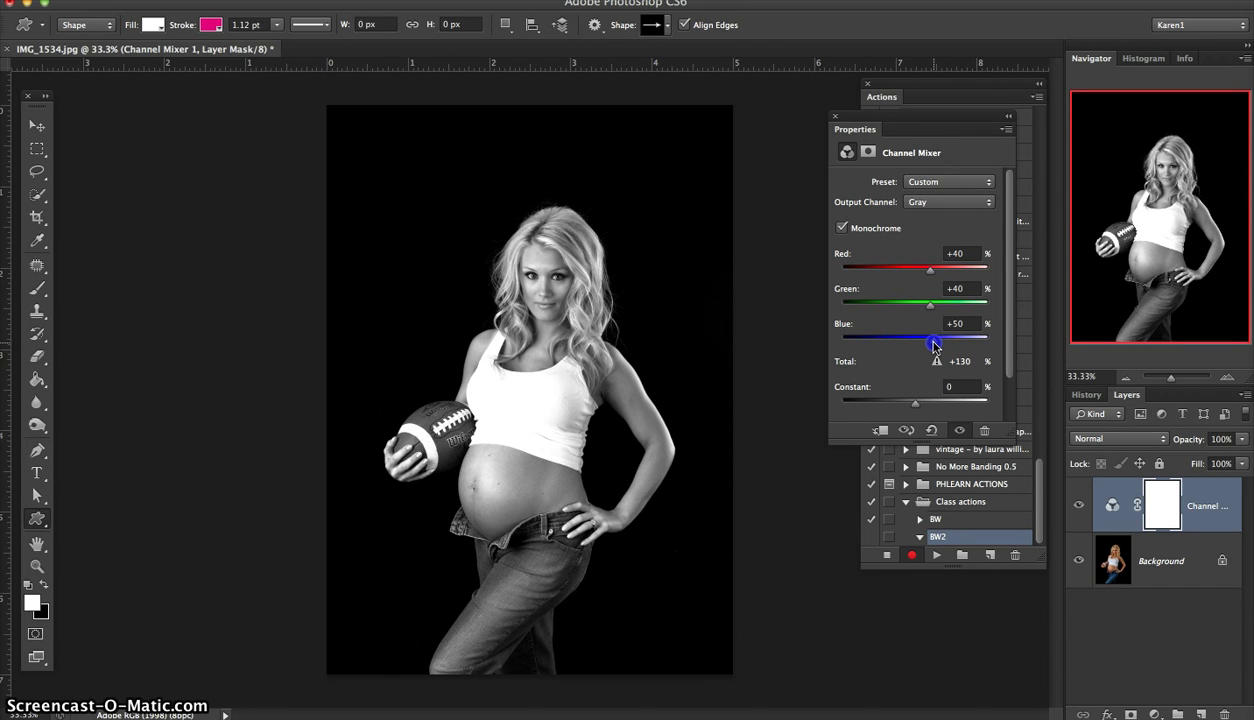
drag(937, 344, 938, 345)
drag(930, 269, 929, 275)
mouse_move(928, 311)
mouse_down()
mouse_move(908, 311)
mouse_move(920, 311)
mouse_up()
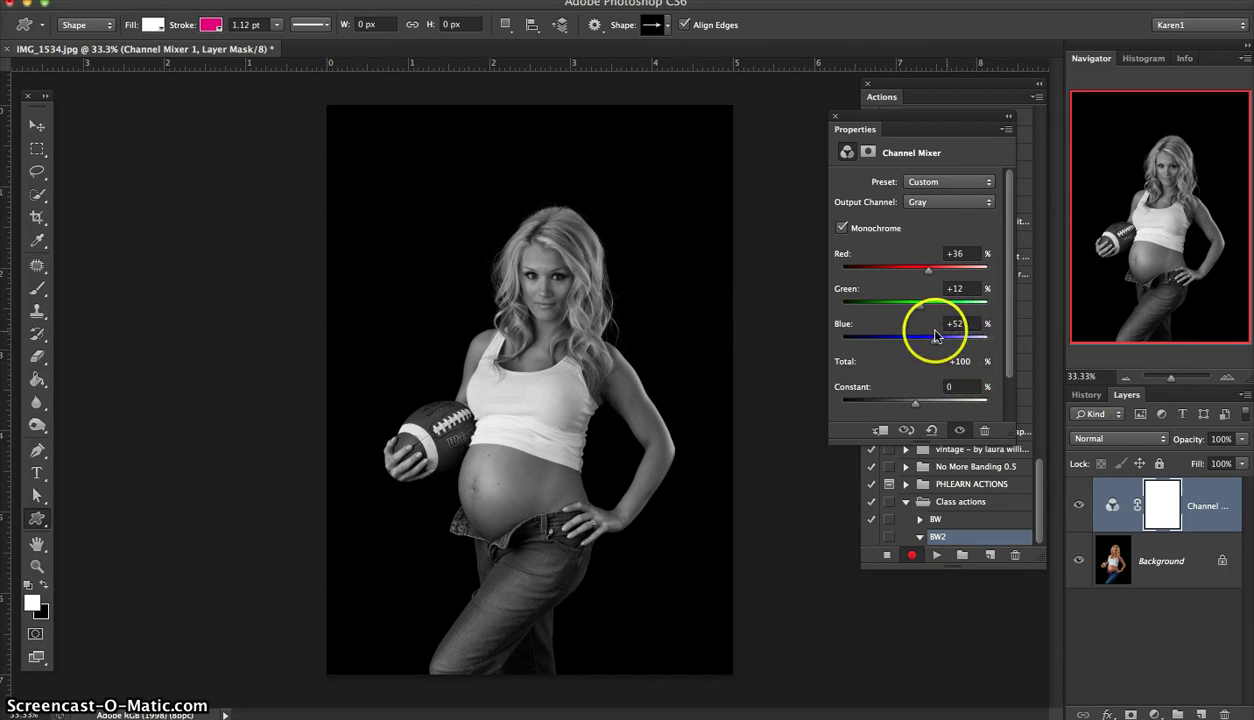
drag(935, 336, 937, 345)
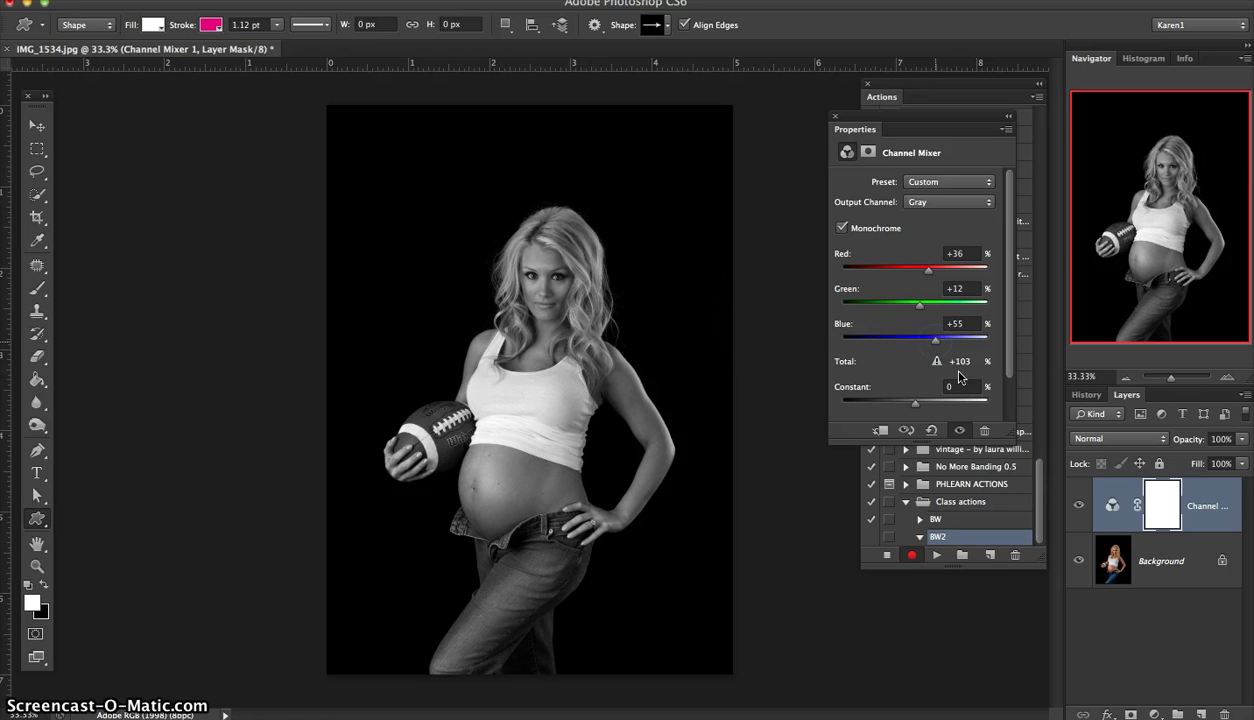
click(837, 118)
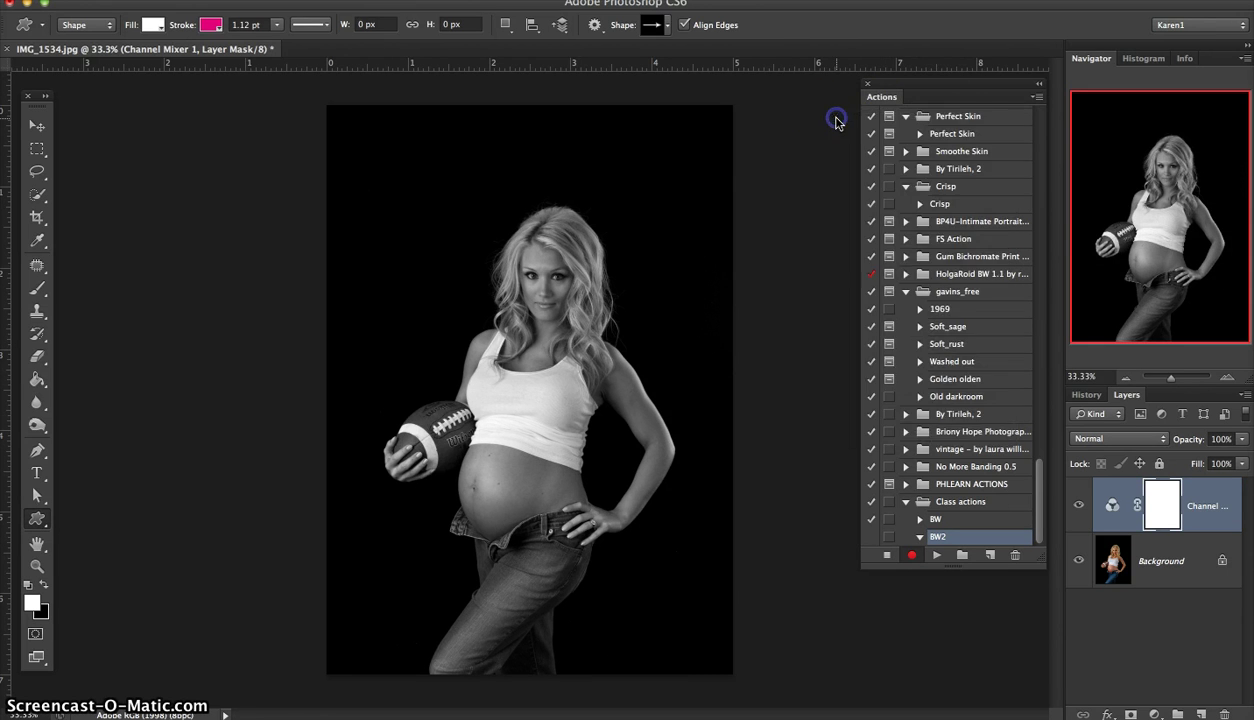
Add a Curves adjustment layer that maps shadows from 12 to 4, slightly lifts the midtones and maps highlights from 235 to 243
click(1155, 714)
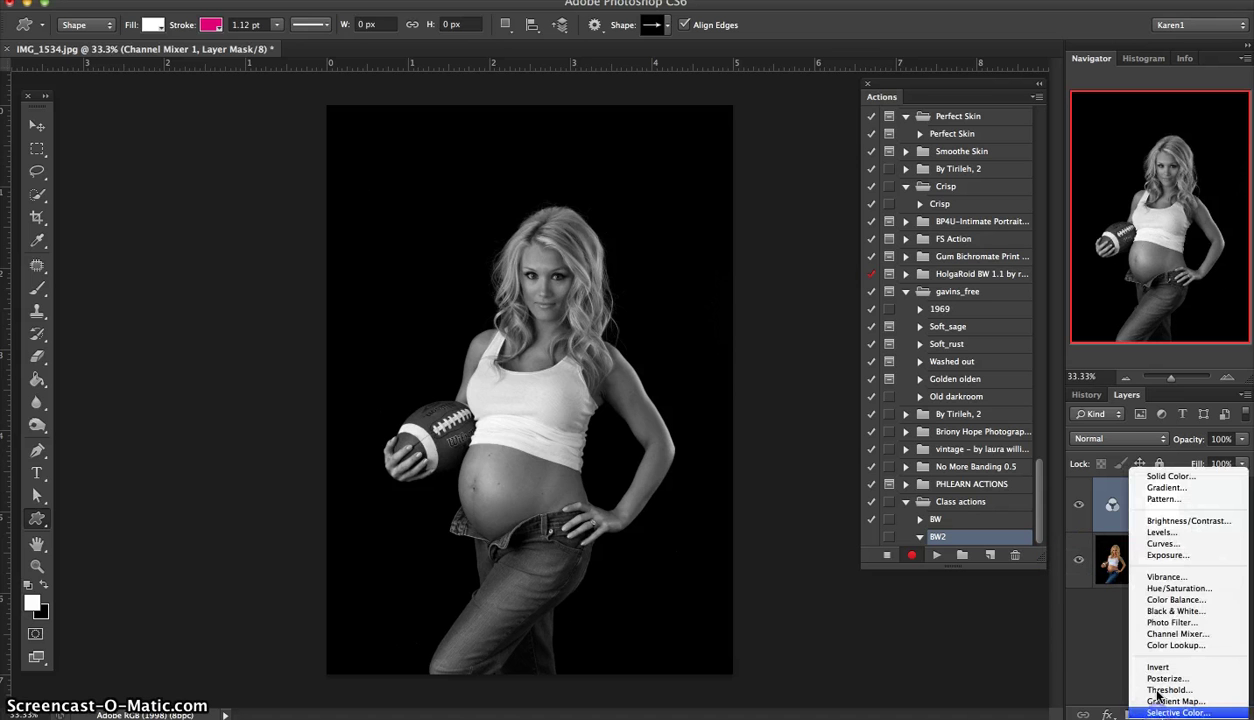
click(1171, 548)
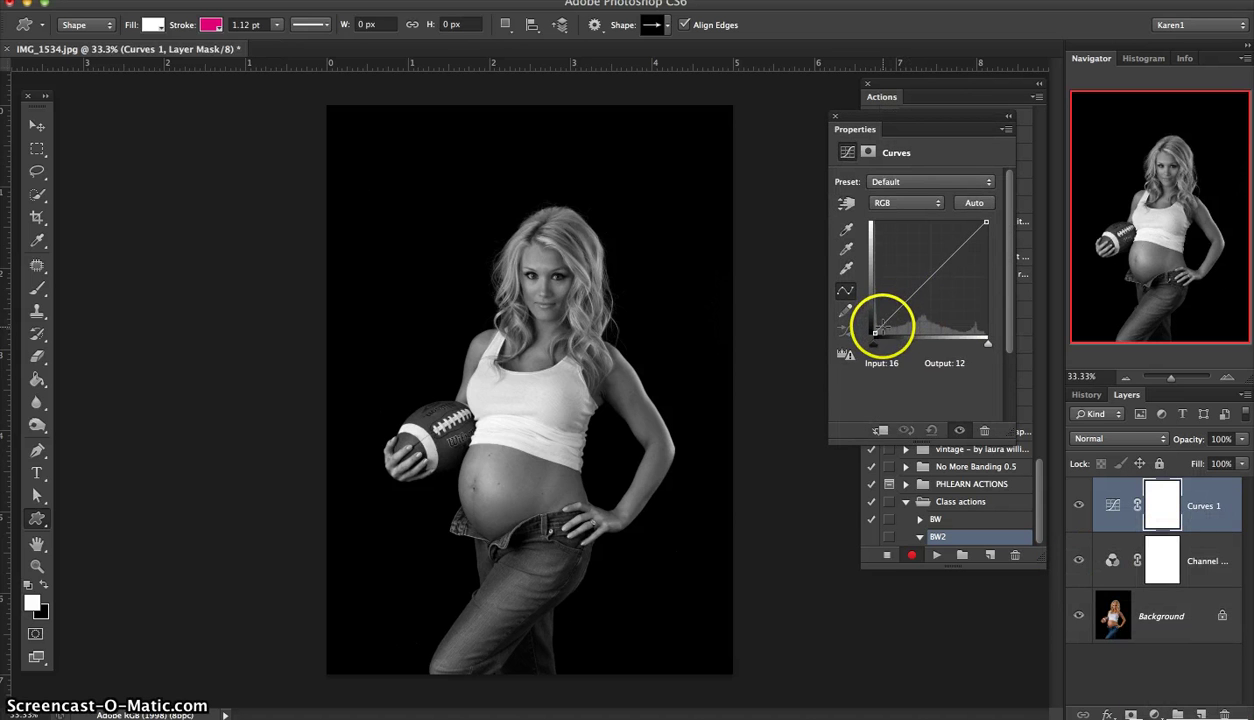
drag(881, 325, 877, 330)
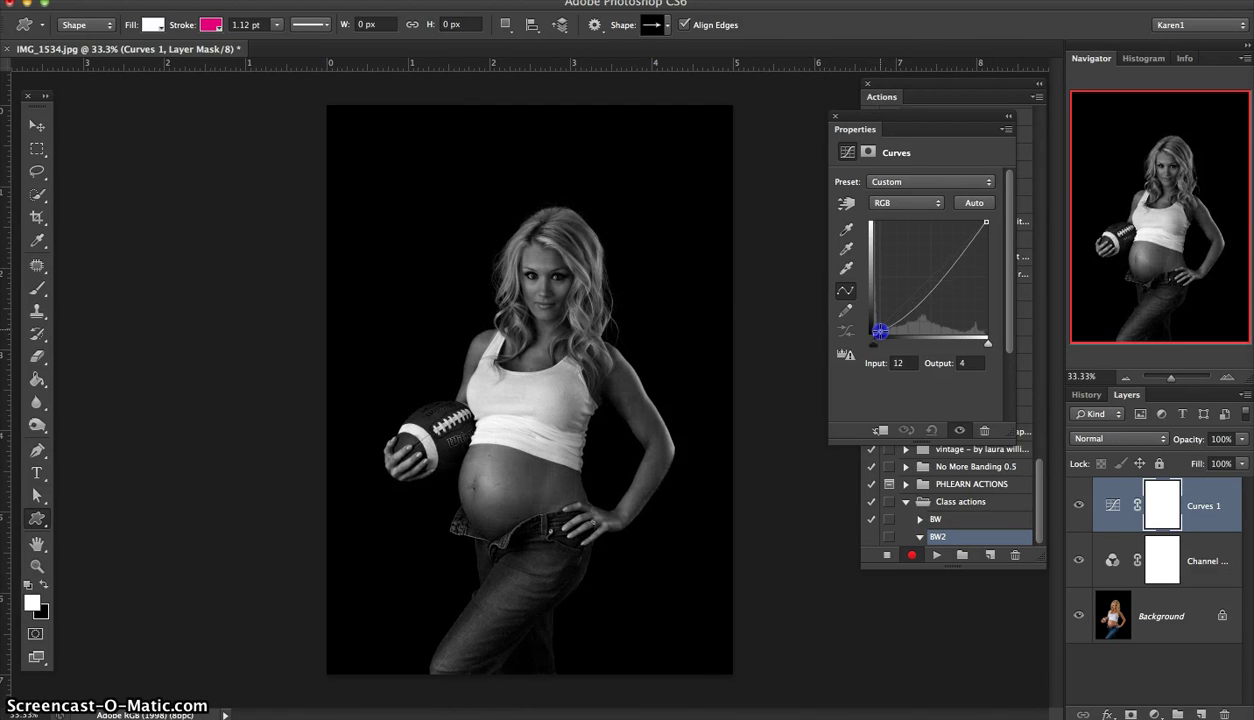
click(926, 292)
drag(926, 292, 923, 286)
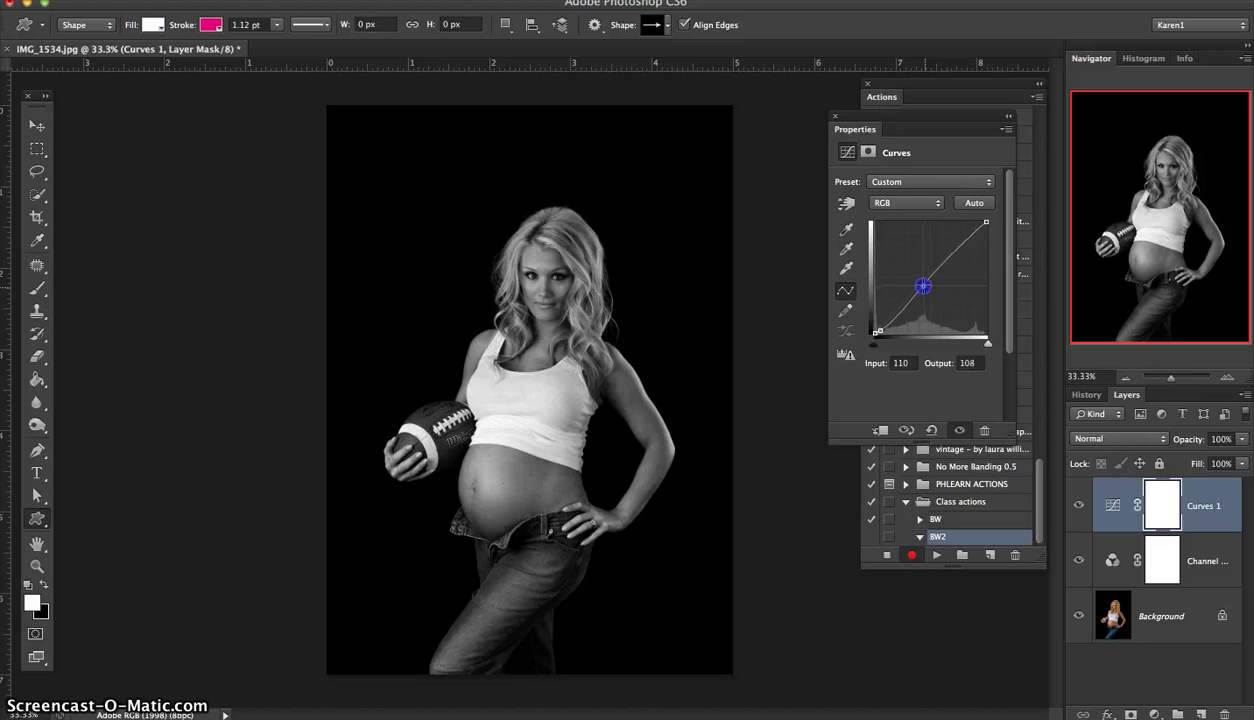
click(979, 227)
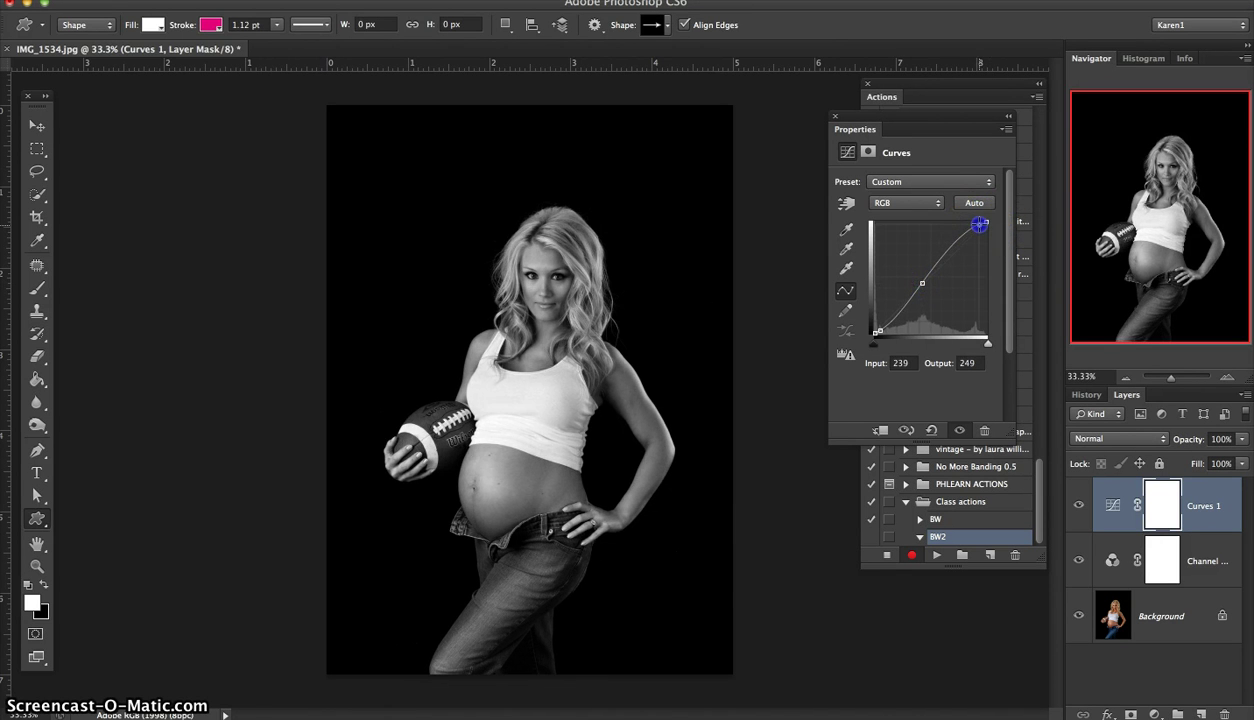
drag(979, 225, 979, 228)
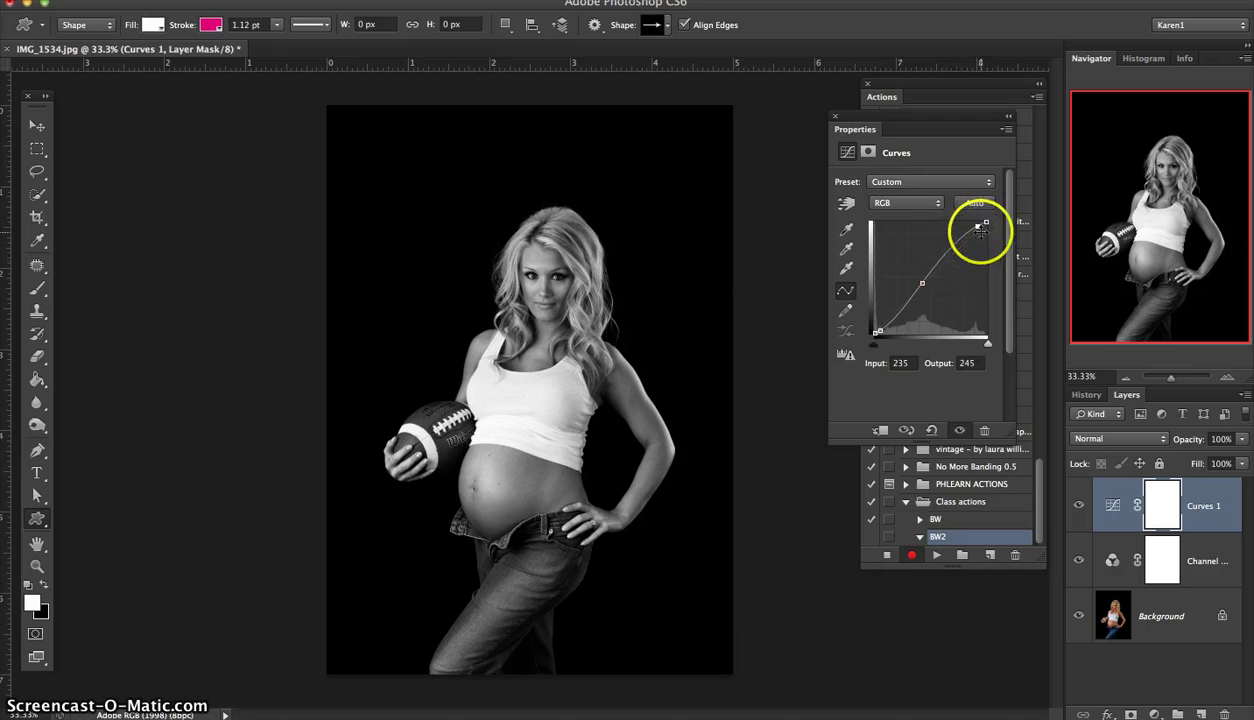
click(978, 227)
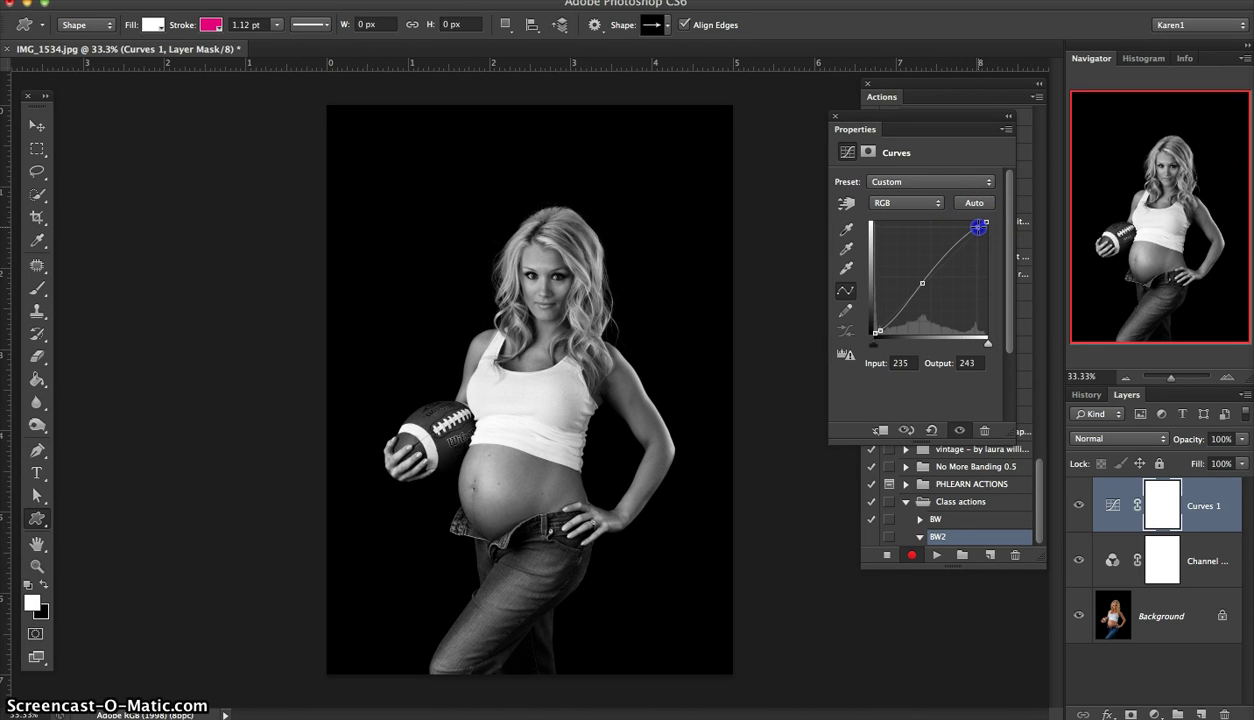
click(836, 116)
Add a Levels adjustment layer with input levels of 10, 1.13 and 245
click(1155, 713)
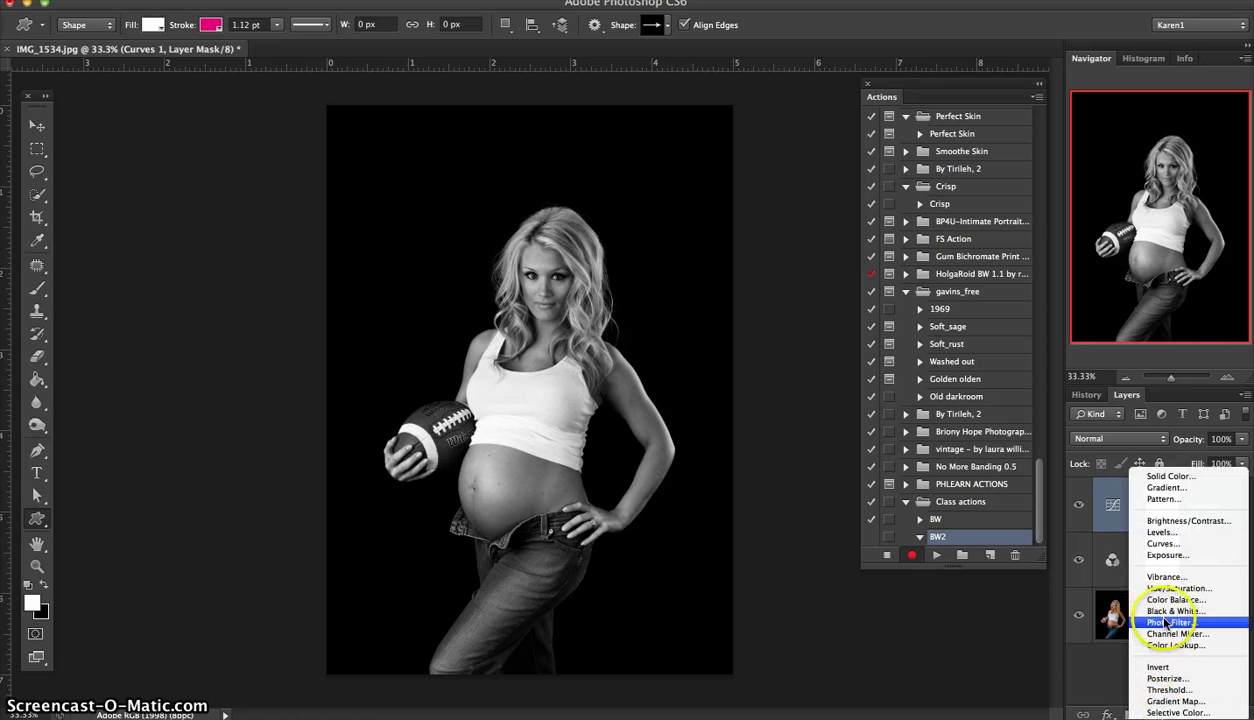
click(1163, 543)
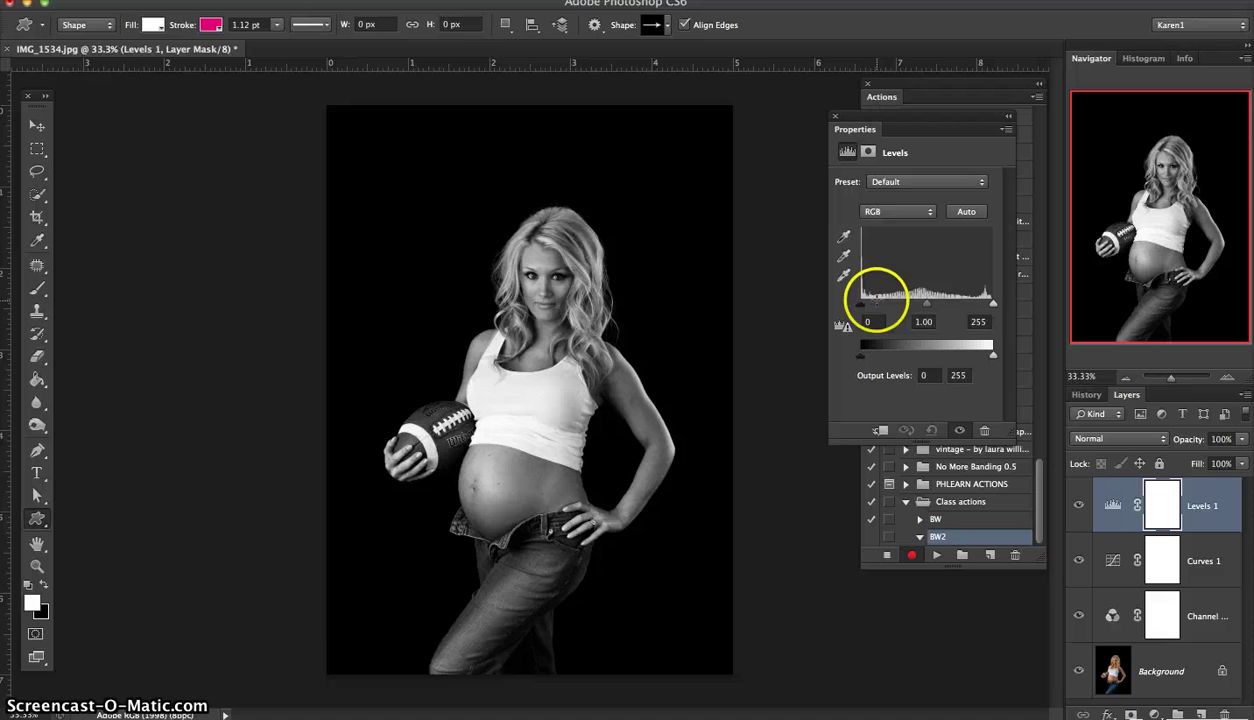
click(994, 305)
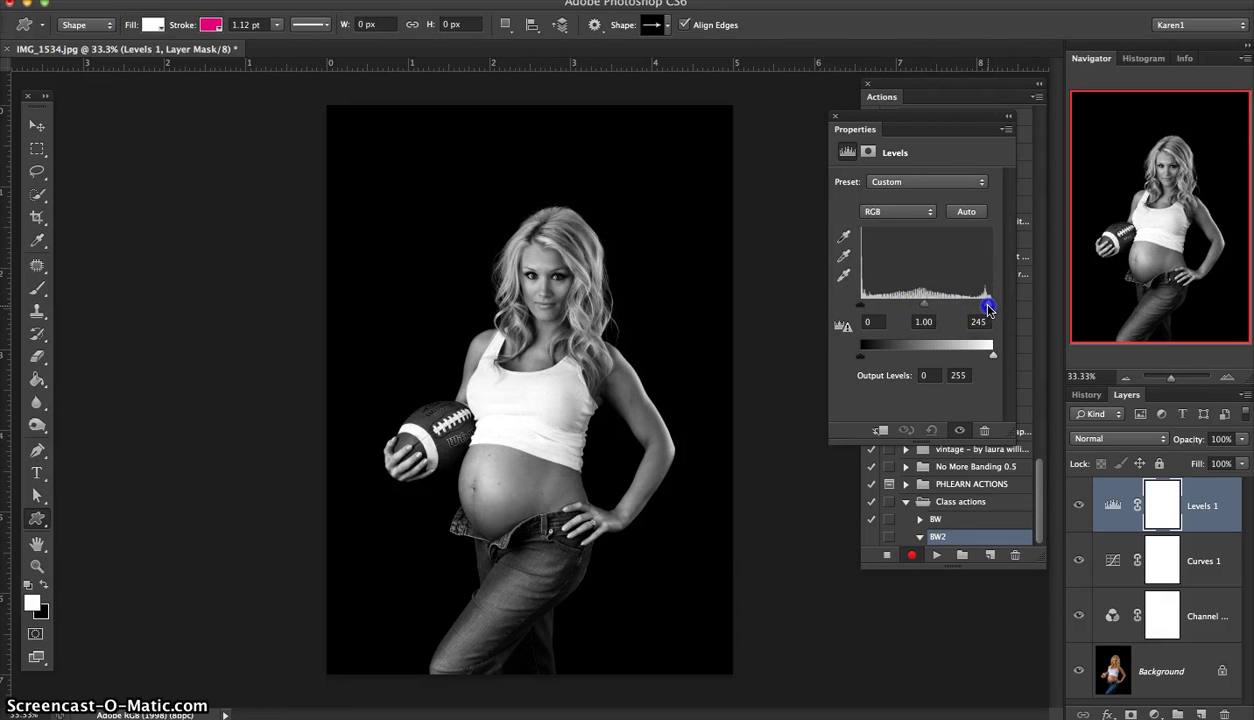
click(923, 305)
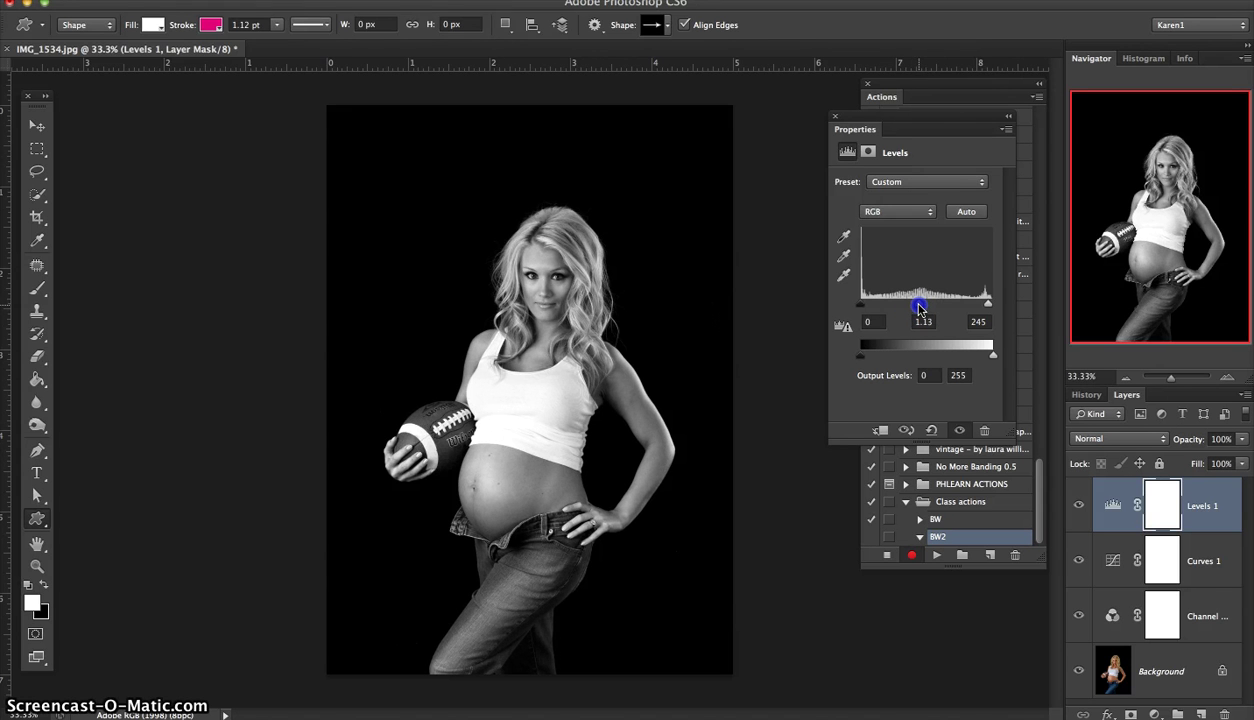
drag(913, 308, 867, 310)
click(865, 309)
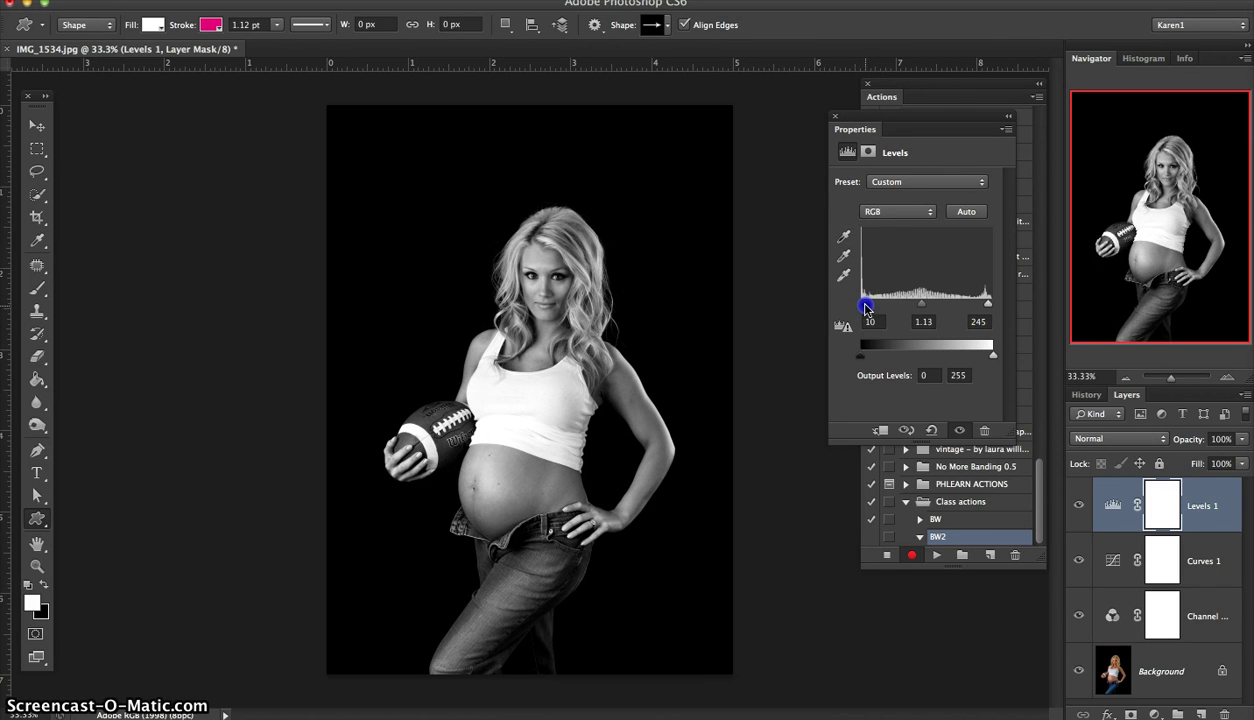
drag(857, 251, 867, 308)
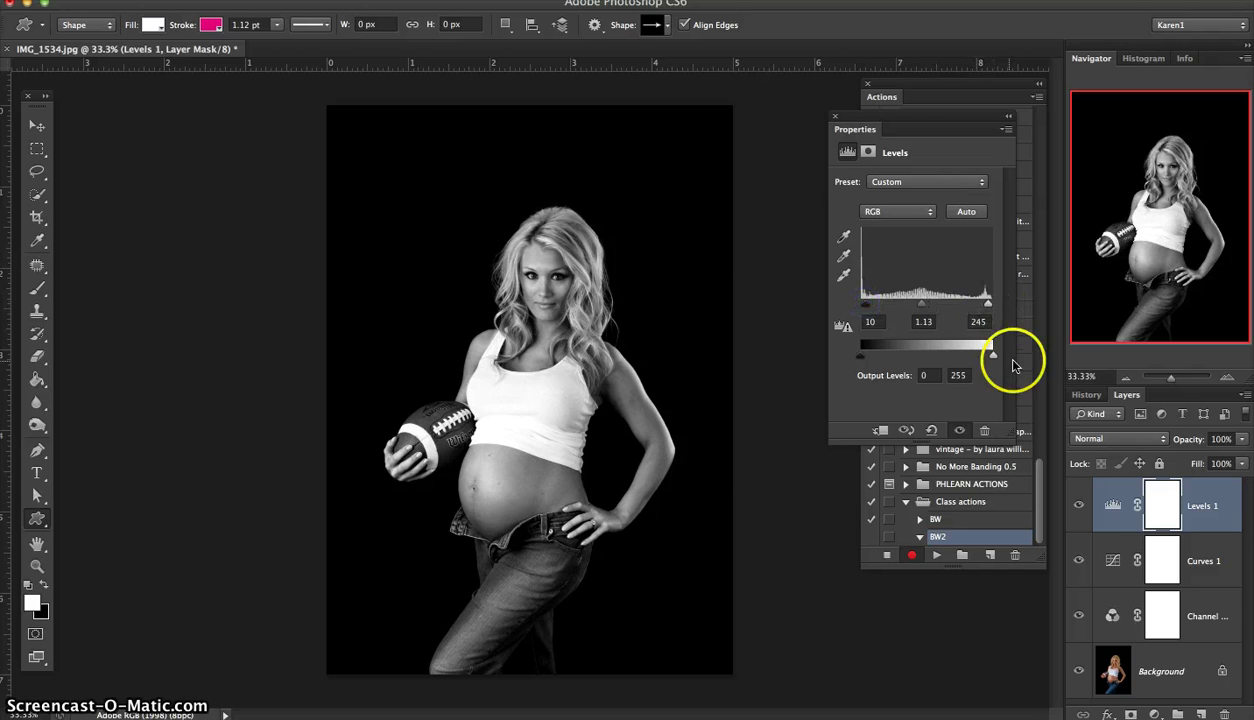
click(836, 120)
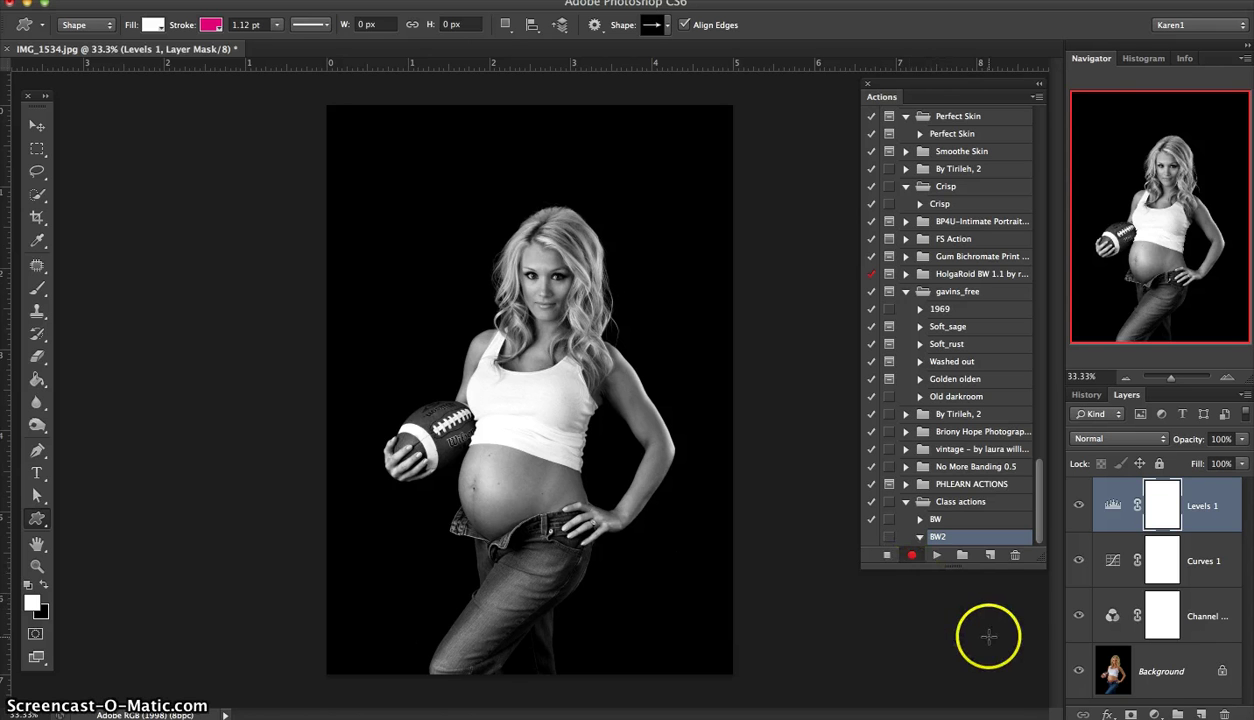
Add a Solid Color fill layer above Levels 1 in cream, with RGB values 255, 242 and 218
click(1156, 714)
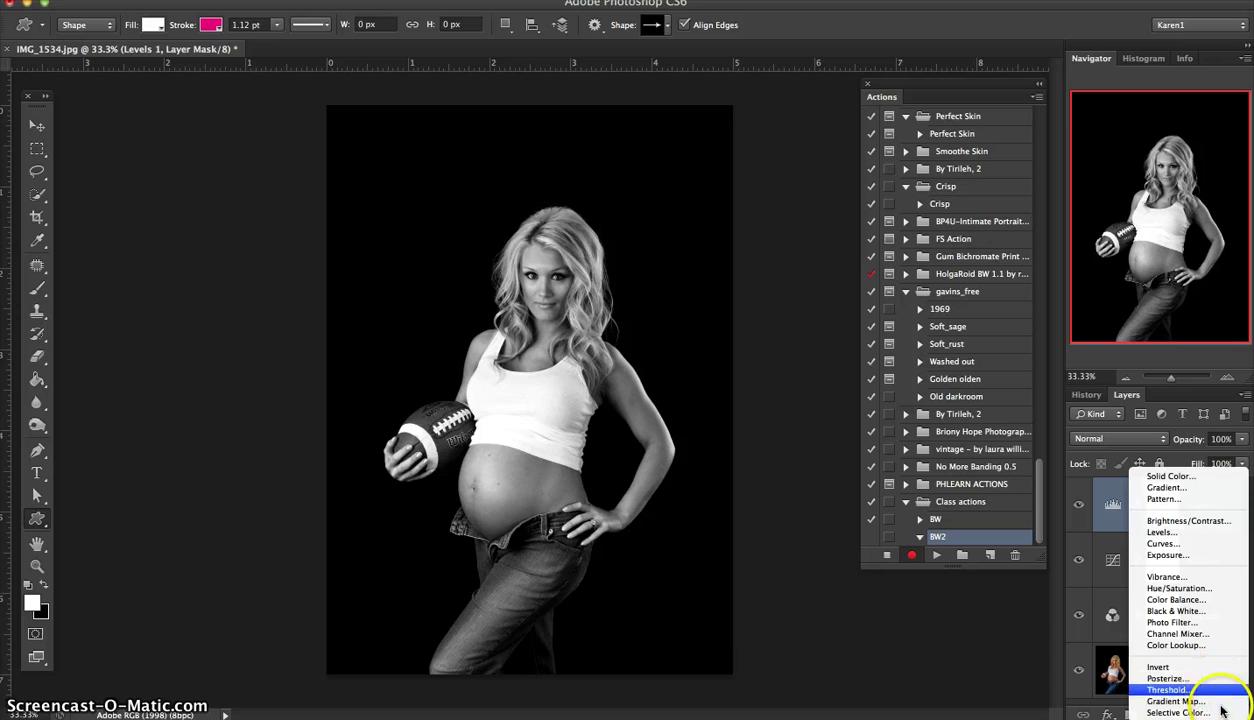
click(1216, 483)
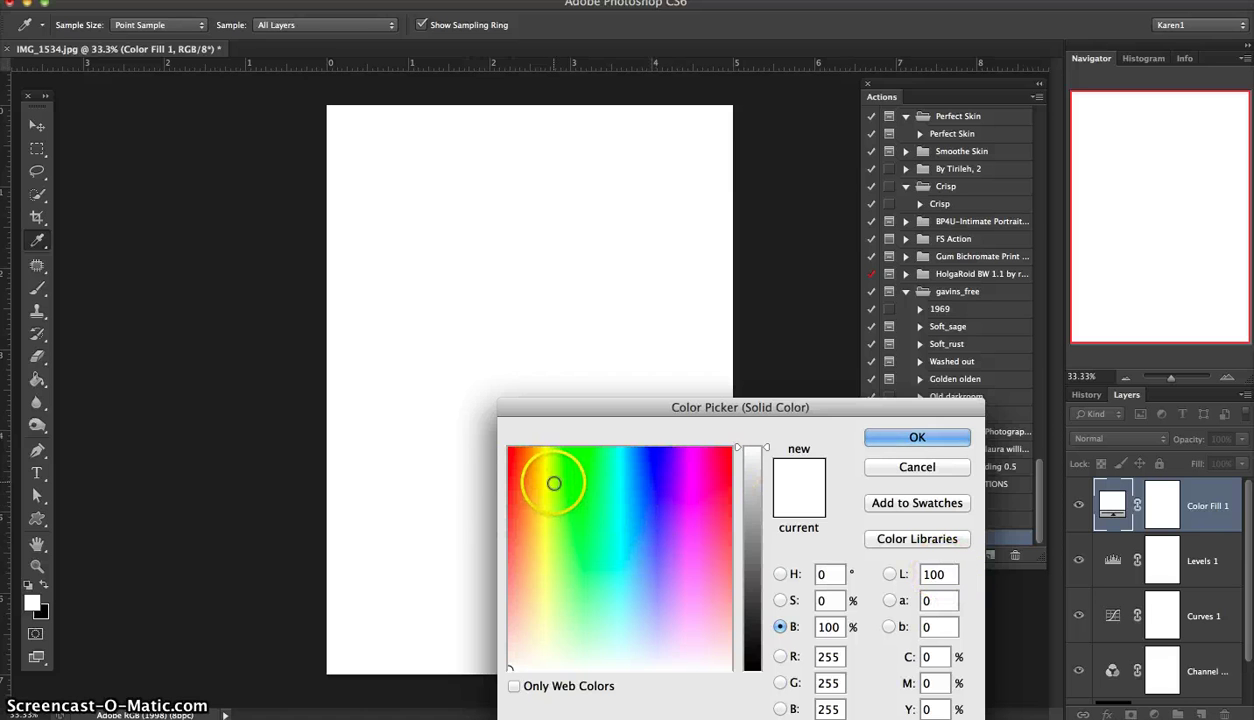
click(545, 476)
mouse_move(545, 476)
mouse_down()
mouse_move(551, 627)
mouse_move(532, 637)
mouse_up()
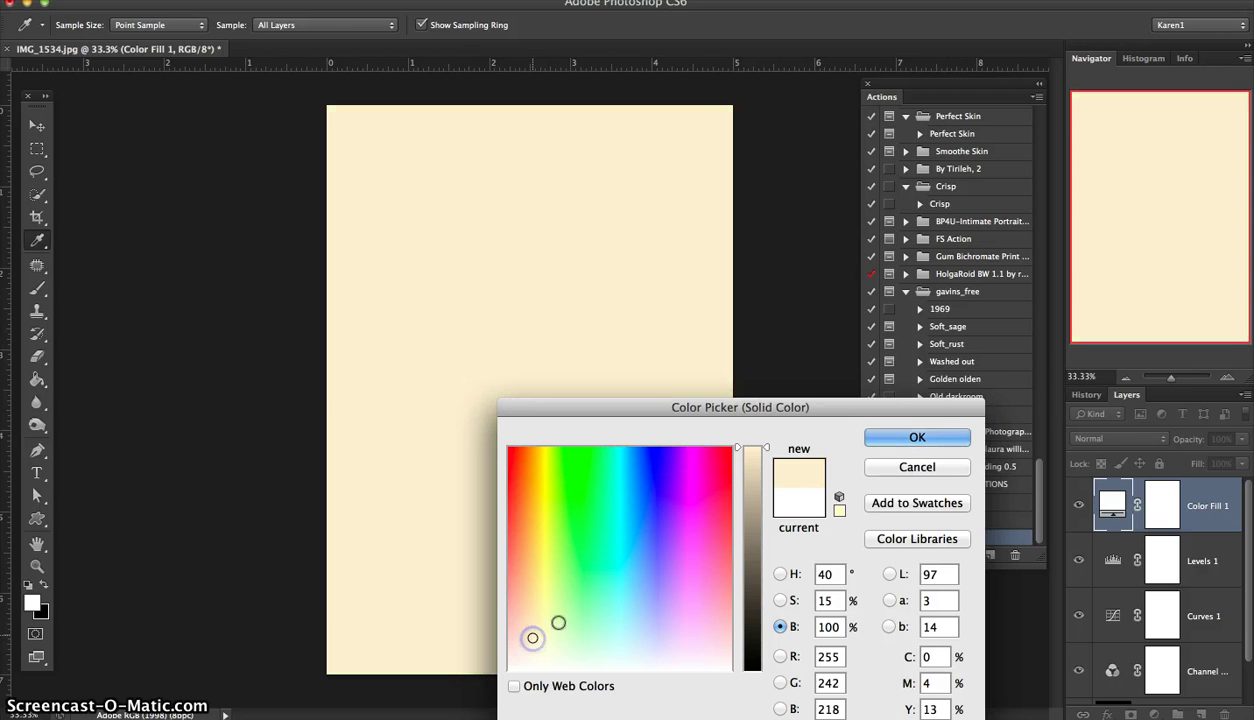
click(918, 437)
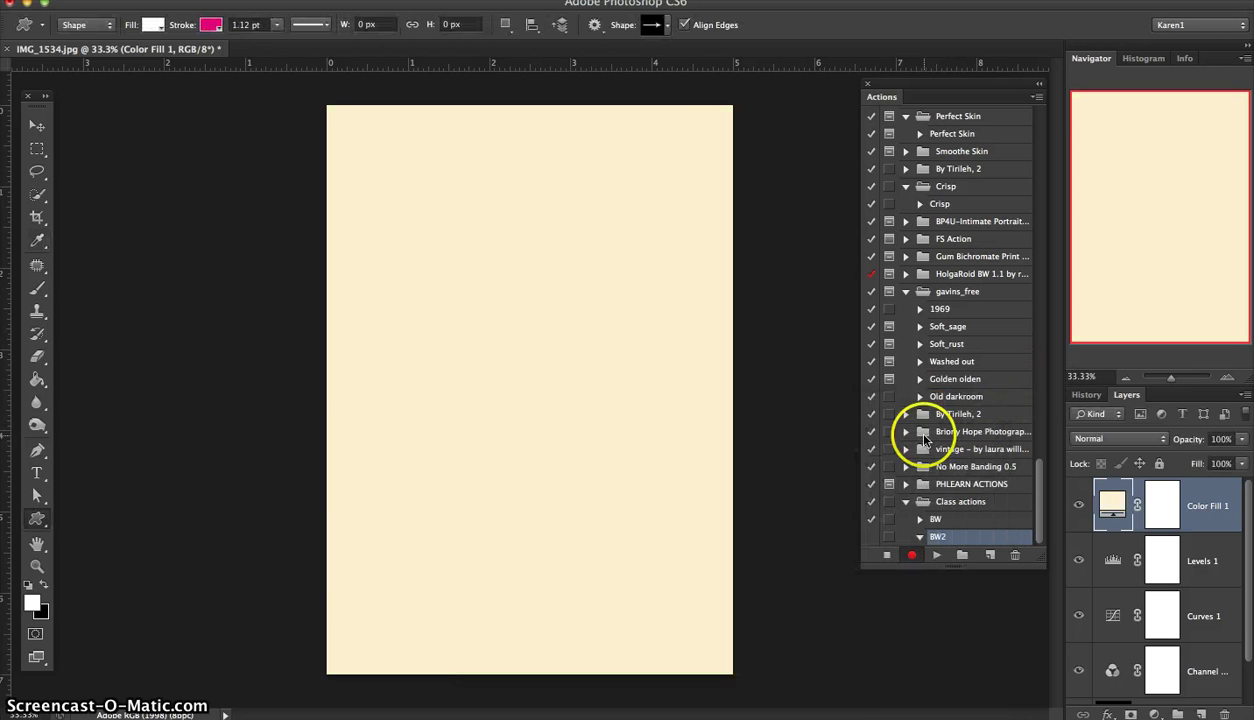
Set the cream fill layer's blend mode to Overlay and its opacity to 39%
click(1155, 444)
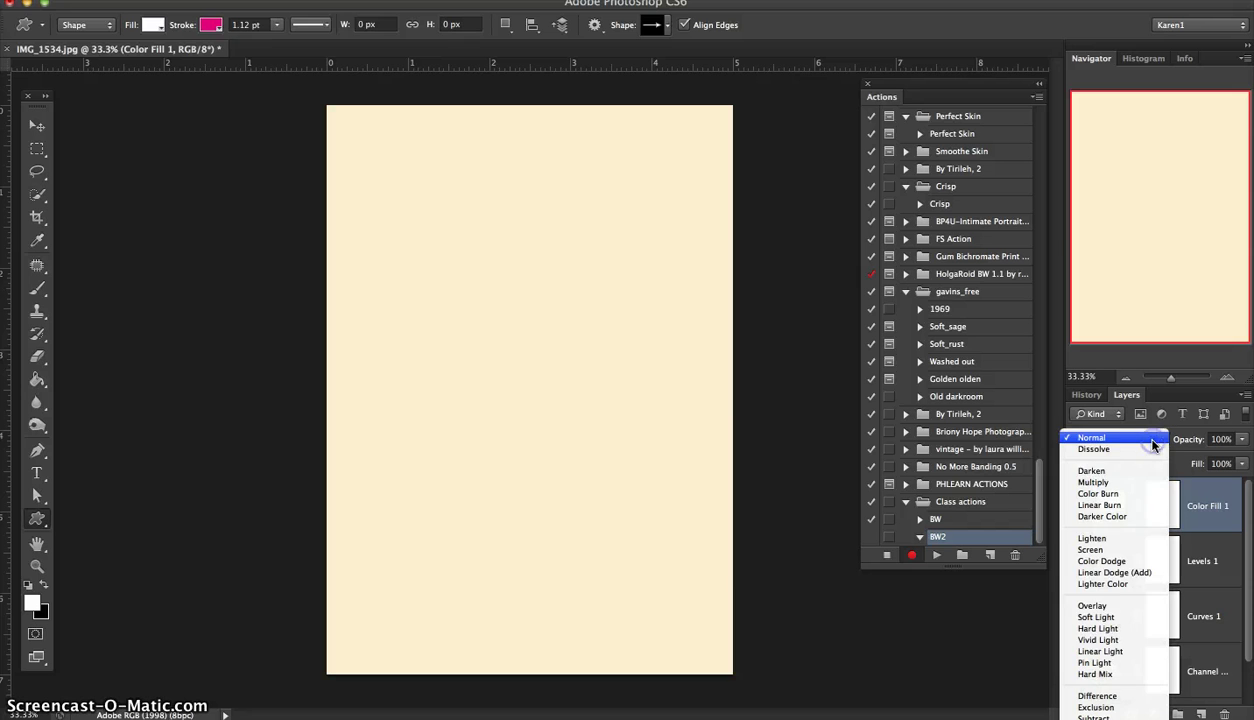
click(1135, 606)
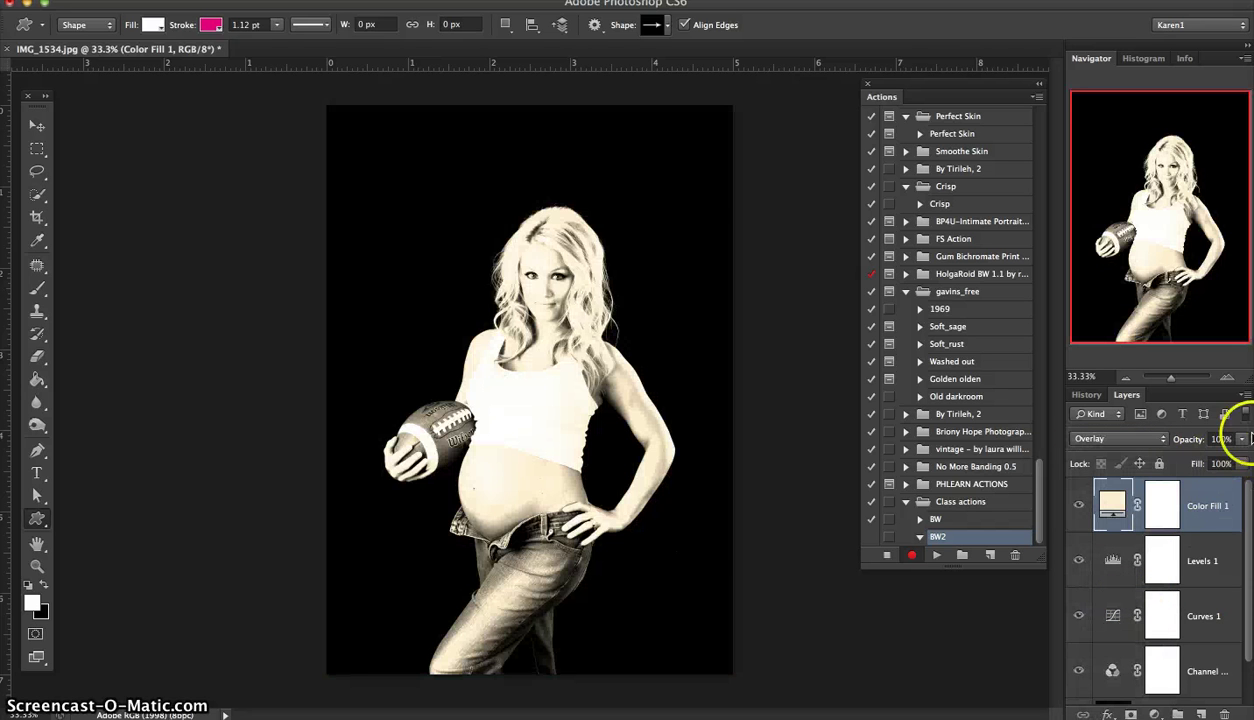
click(1243, 445)
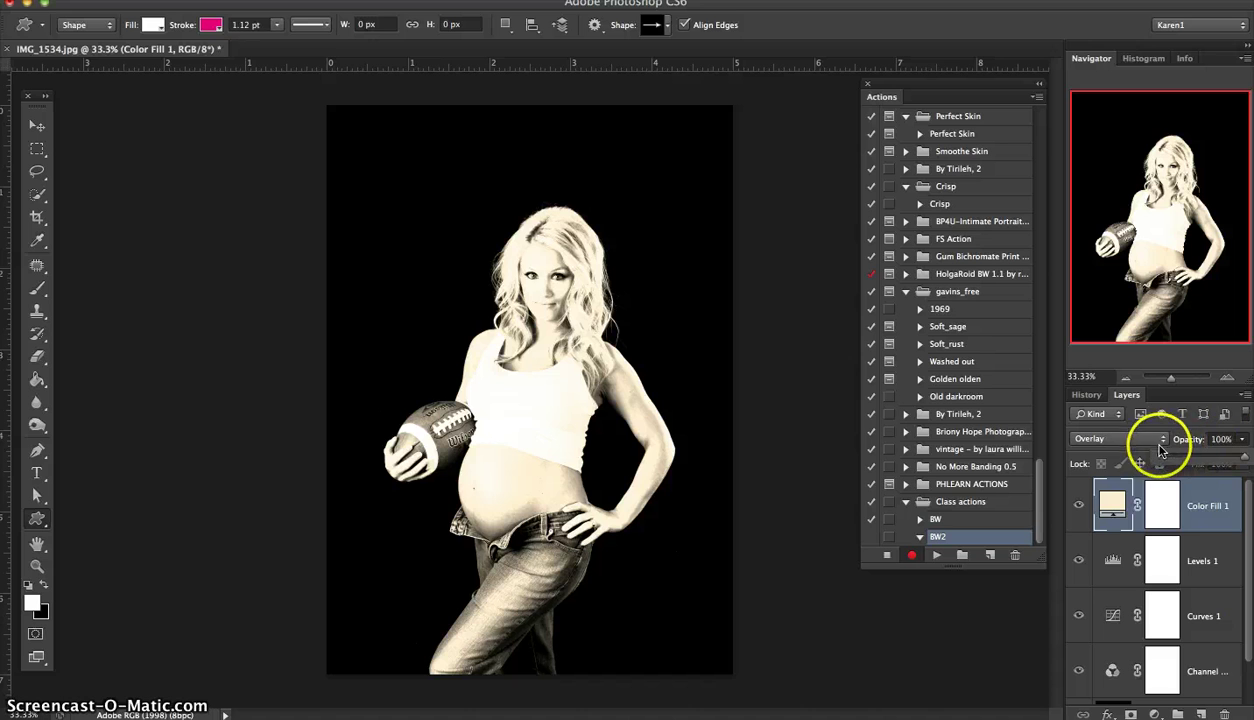
click(1172, 459)
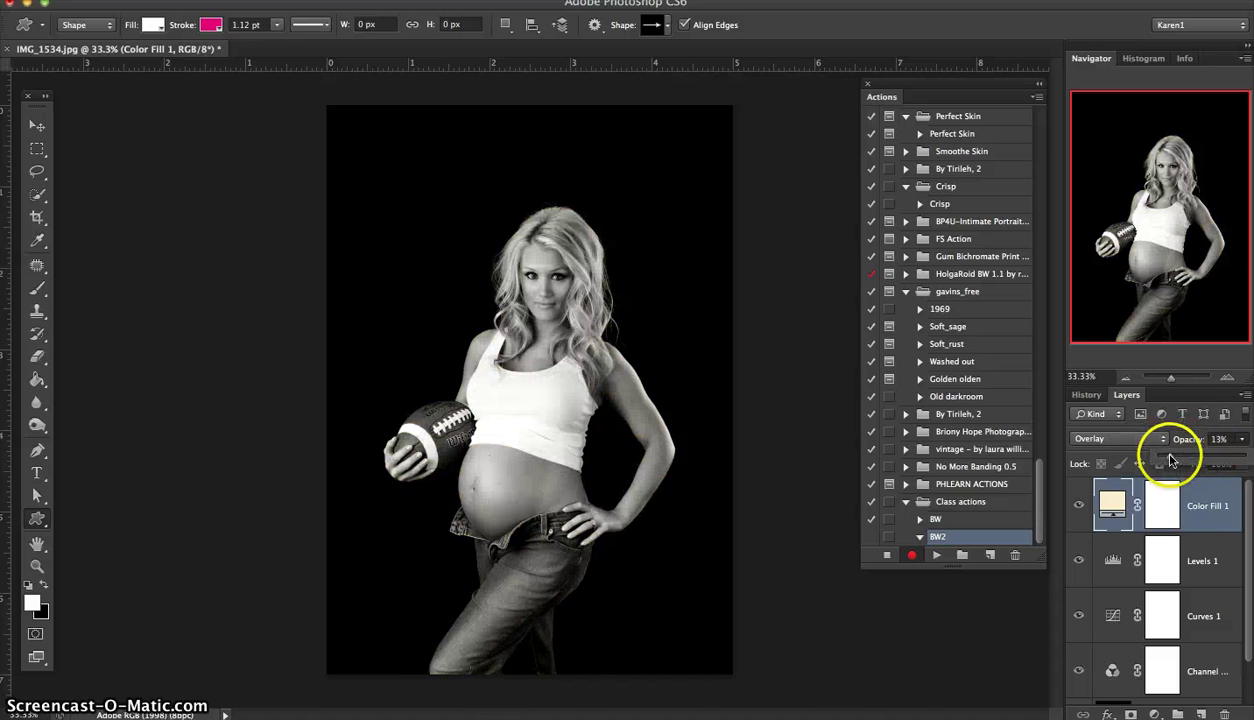
mouse_move(1210, 457)
mouse_down()
mouse_move(1158, 458)
mouse_move(1179, 457)
mouse_move(1172, 440)
mouse_move(1161, 477)
mouse_move(1164, 456)
mouse_move(1192, 461)
mouse_up()
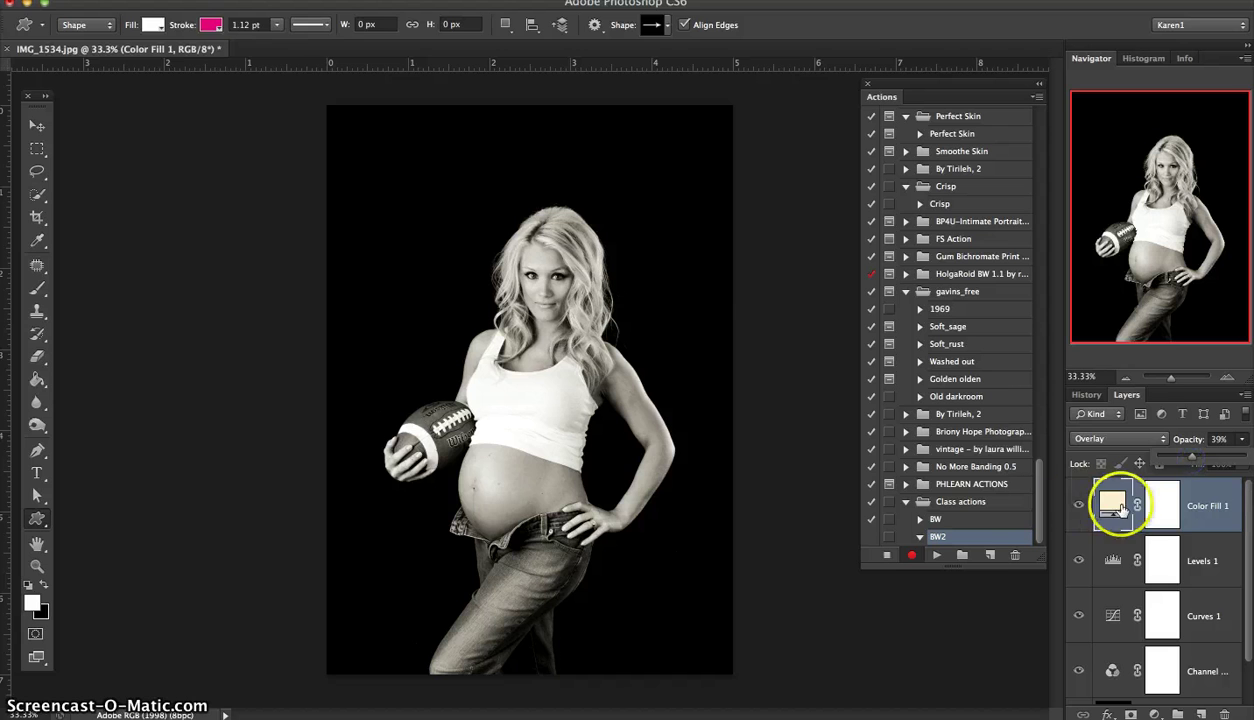
Try darker brown tones for the colour fill layer, and settle on a light orange with 94% brightness
double_click(1113, 505)
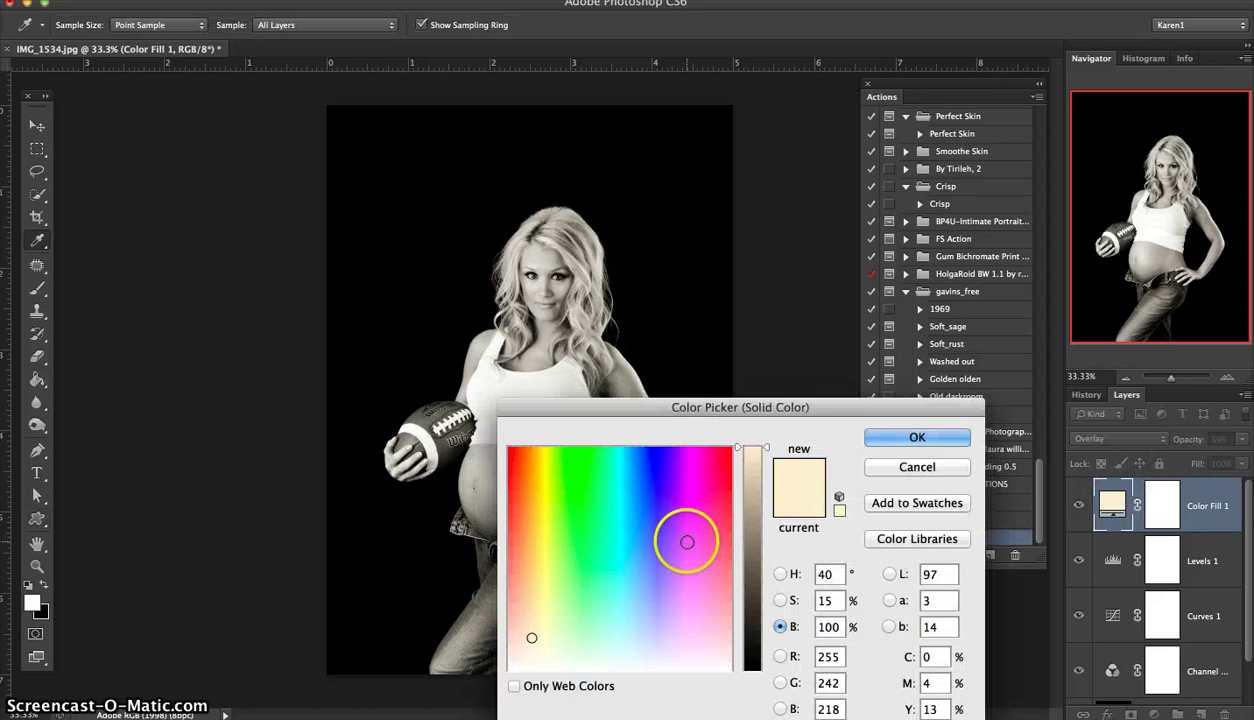
drag(516, 590, 524, 581)
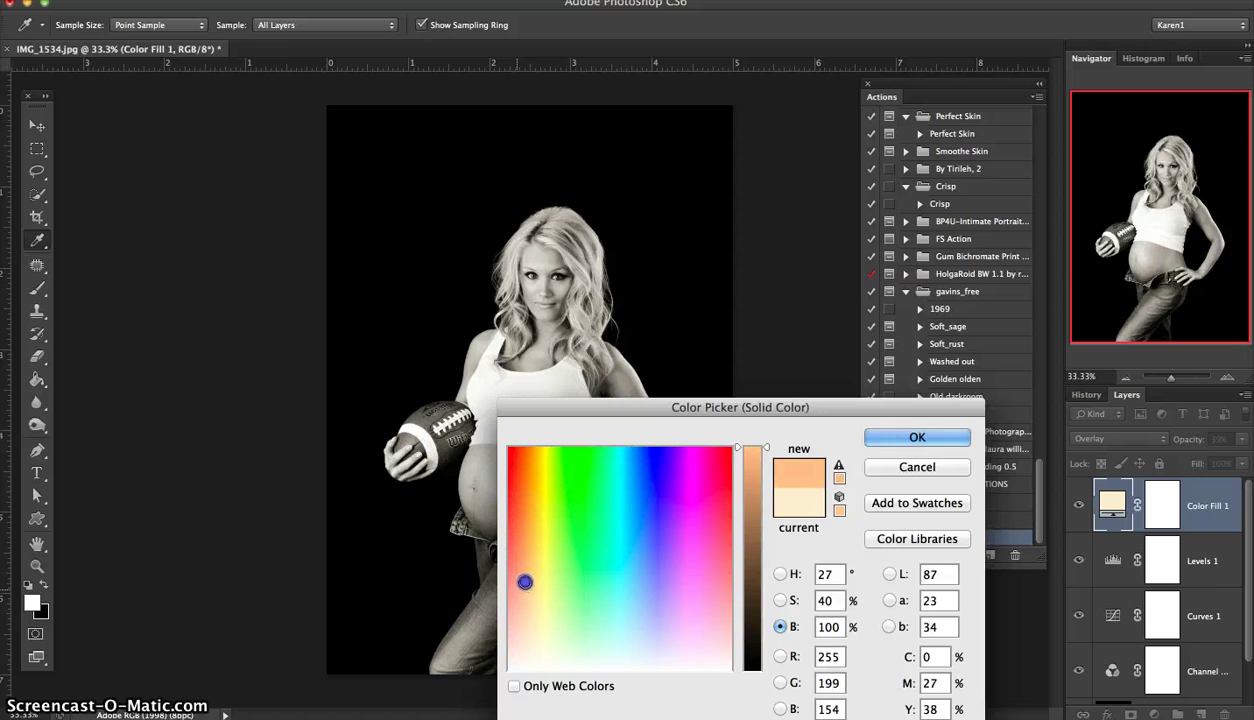
click(752, 572)
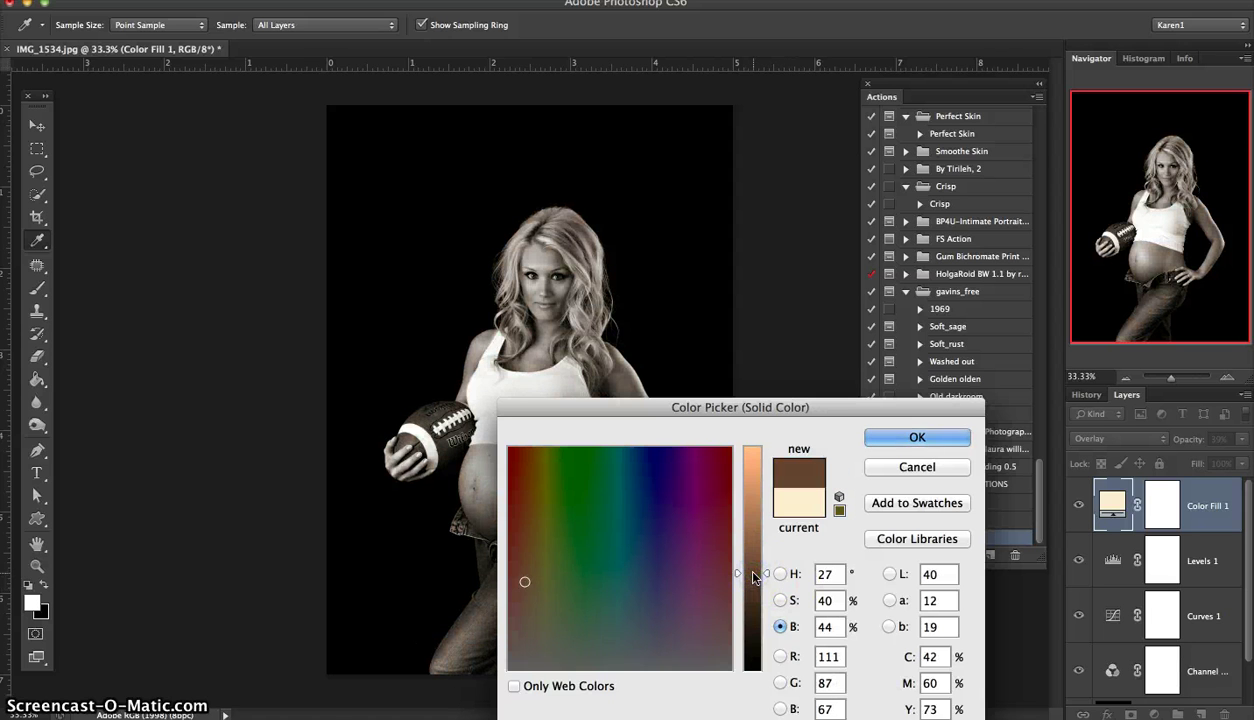
drag(752, 576, 752, 560)
click(527, 565)
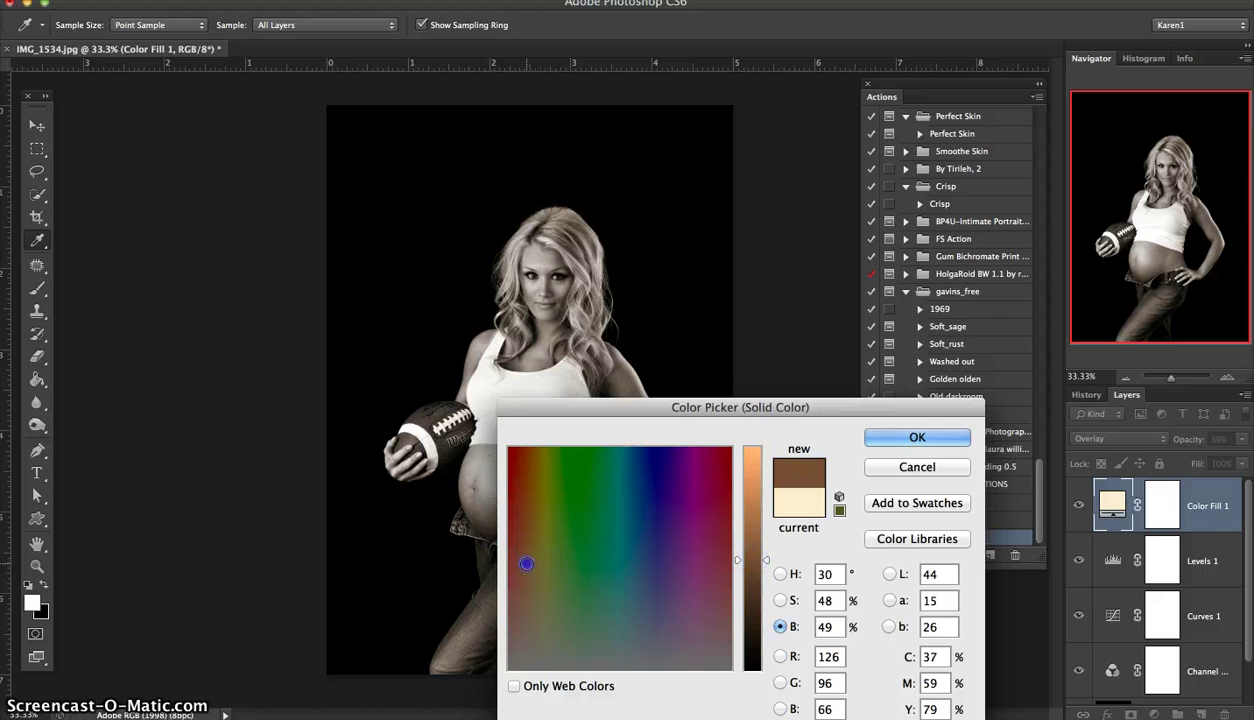
click(766, 547)
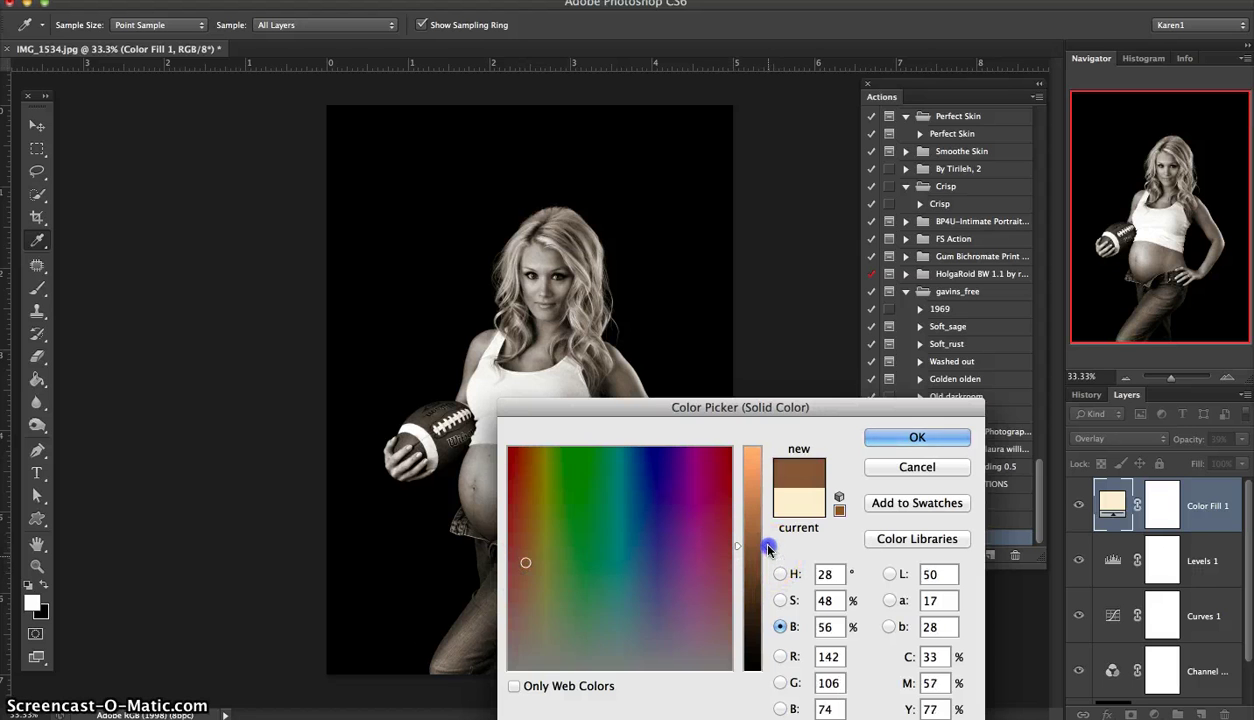
drag(767, 549, 765, 563)
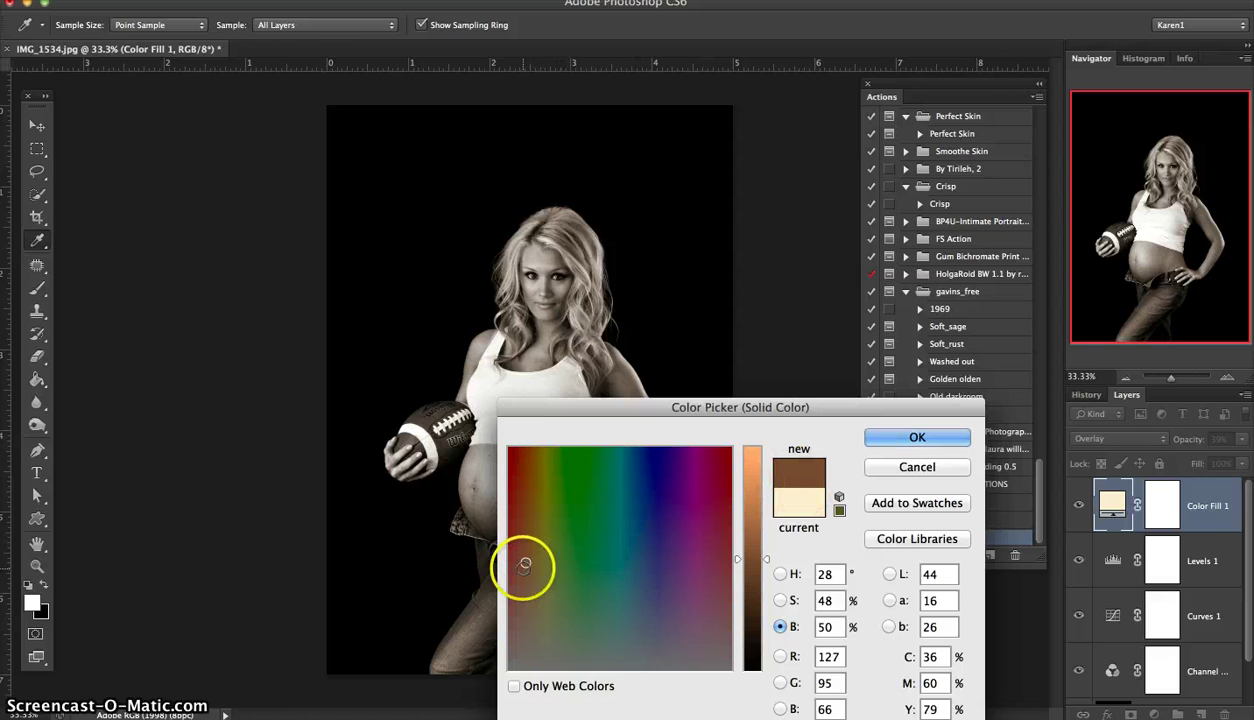
drag(524, 565, 525, 570)
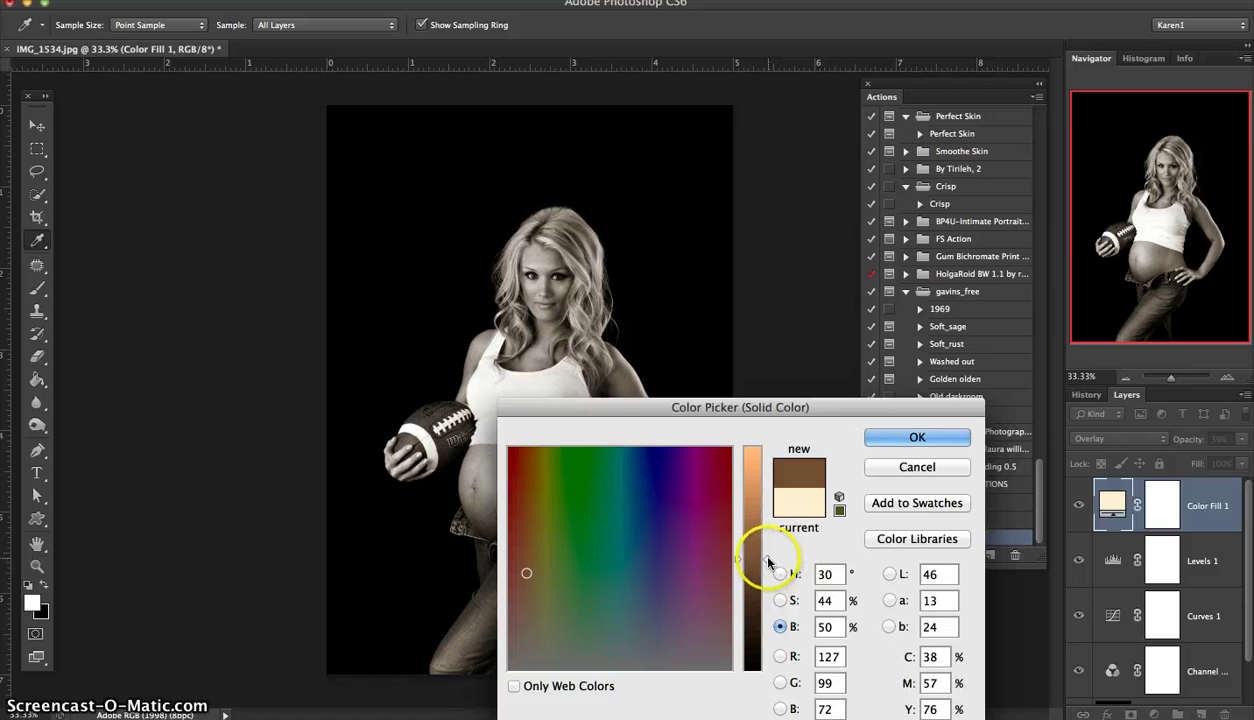
drag(760, 560, 762, 463)
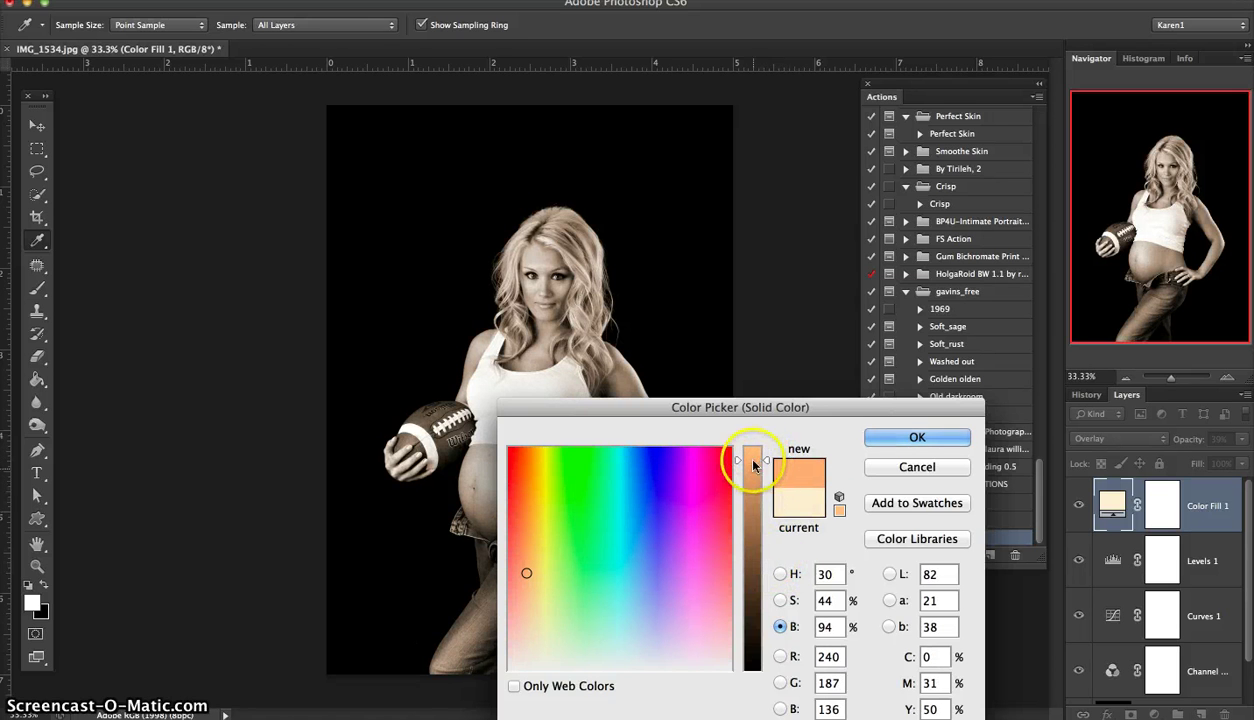
click(531, 591)
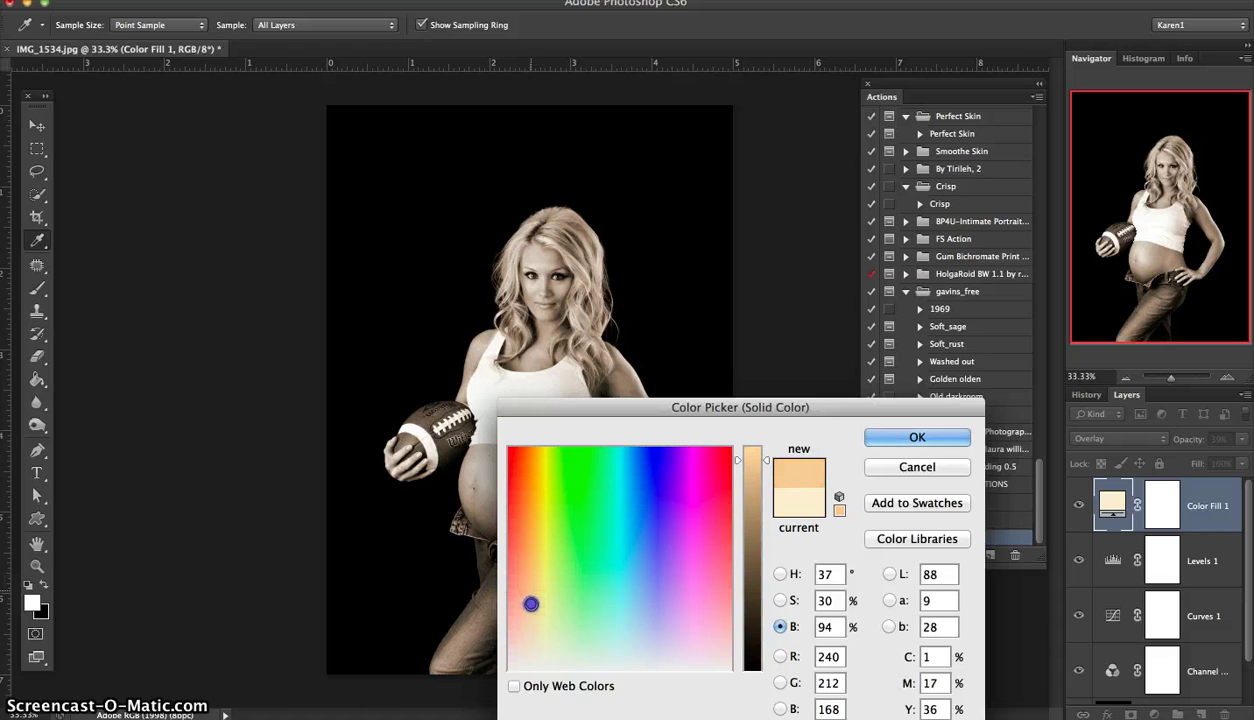
click(914, 438)
Lower the colour fill layer's opacity to 14% and stop recording the action
click(1241, 439)
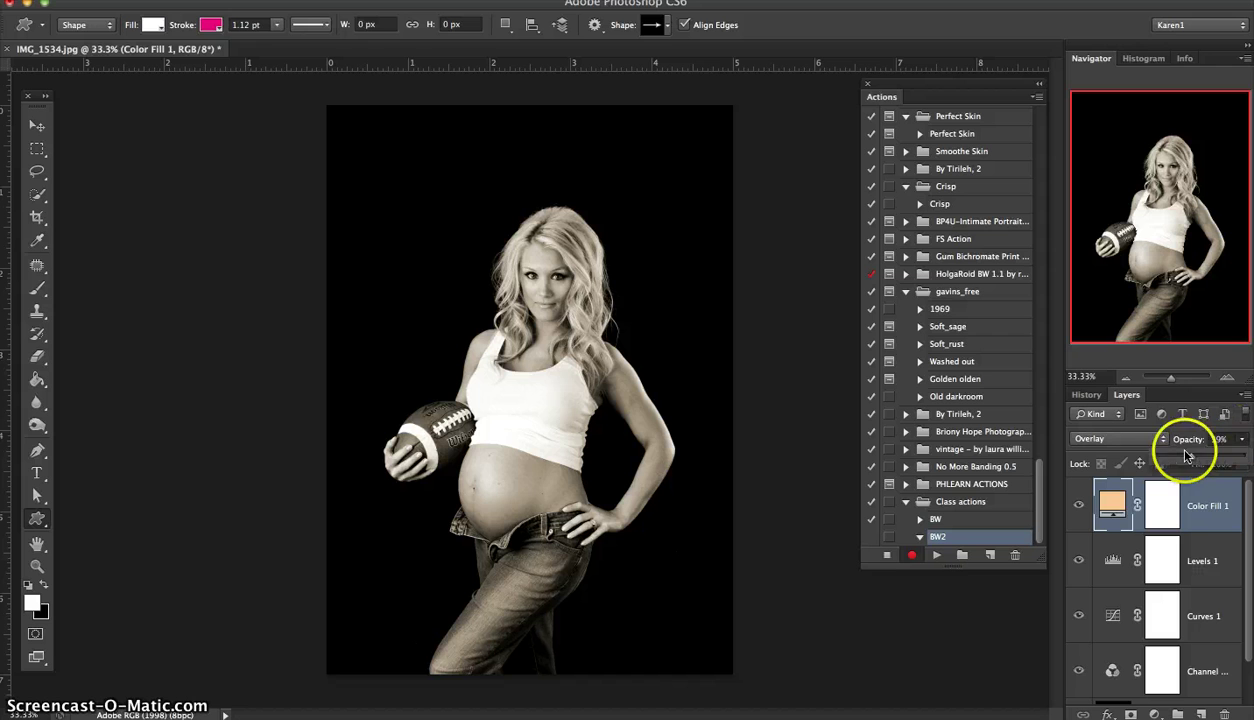
drag(1182, 456, 1168, 460)
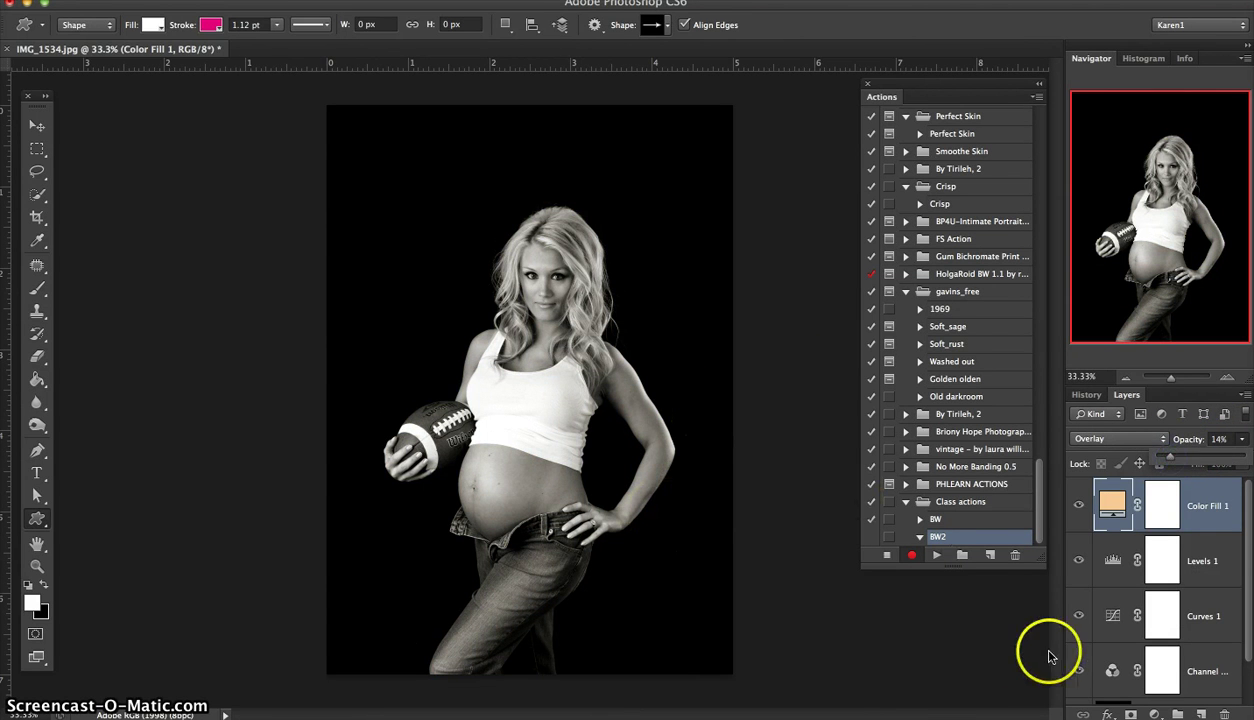
click(884, 556)
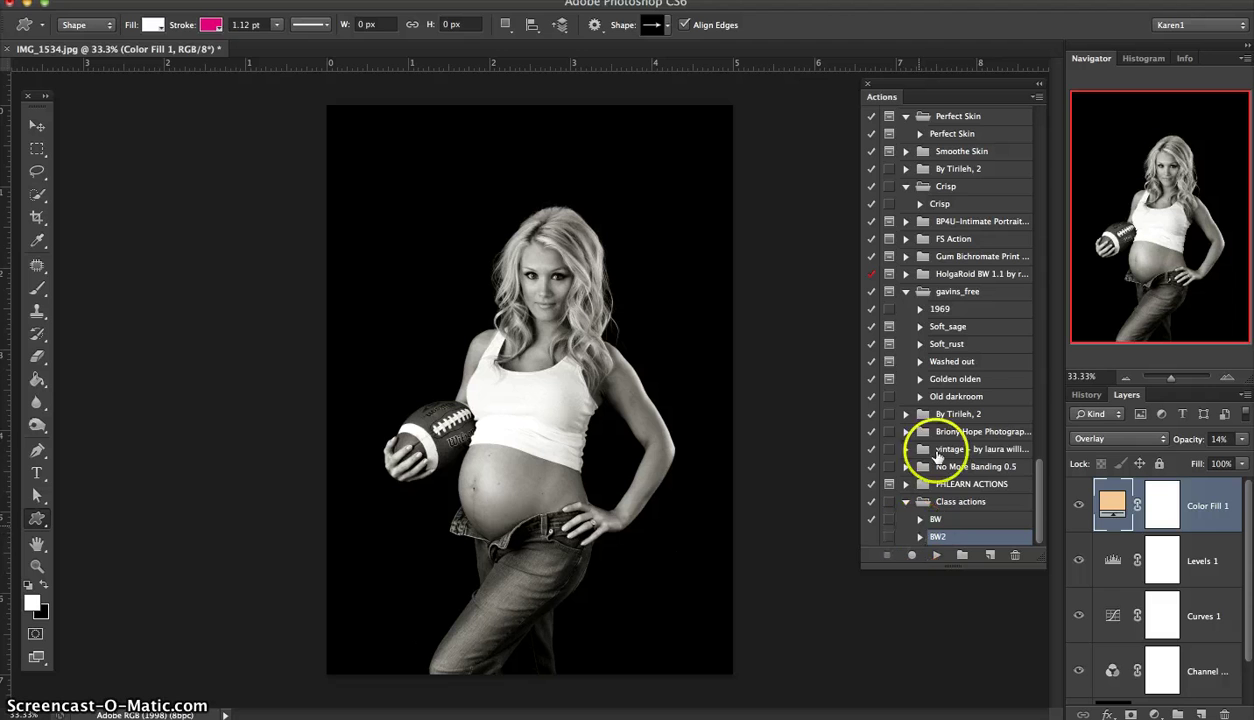
Enlarge the actions list and expand the BW action to examine its recorded steps and the Make fill layer settings
drag(1043, 575, 1050, 672)
click(921, 646)
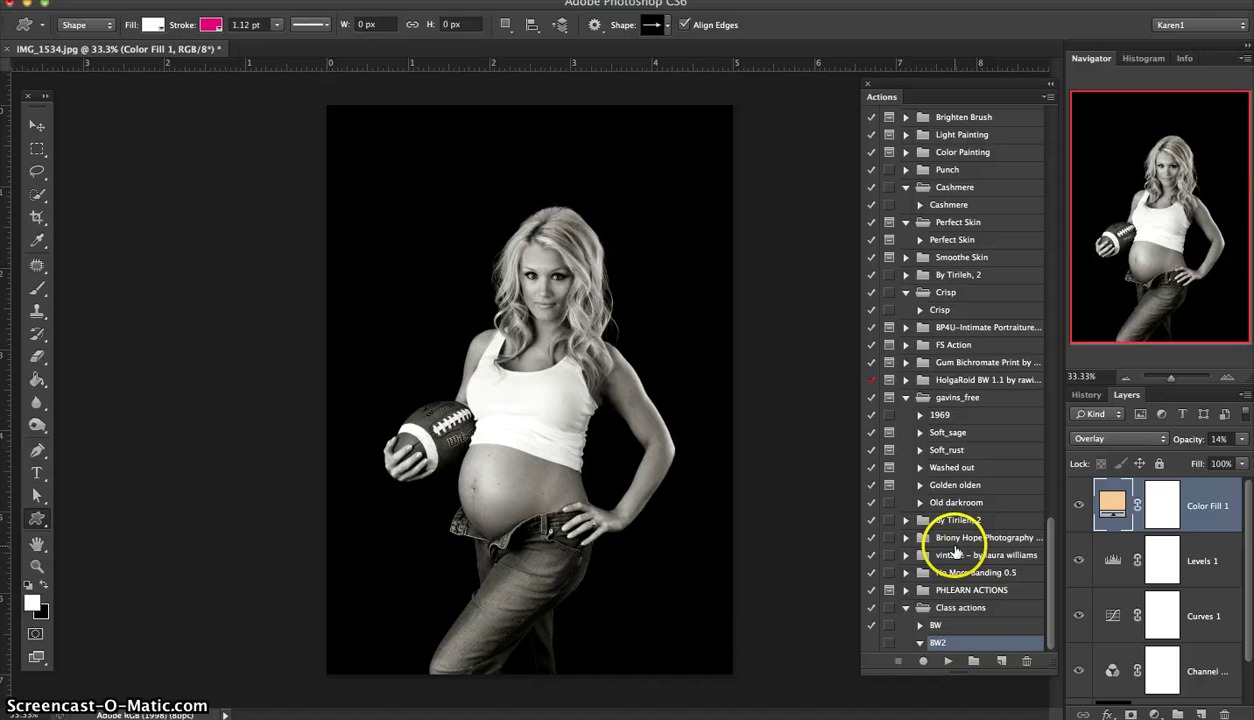
click(920, 626)
scroll(918, 605, down, 10)
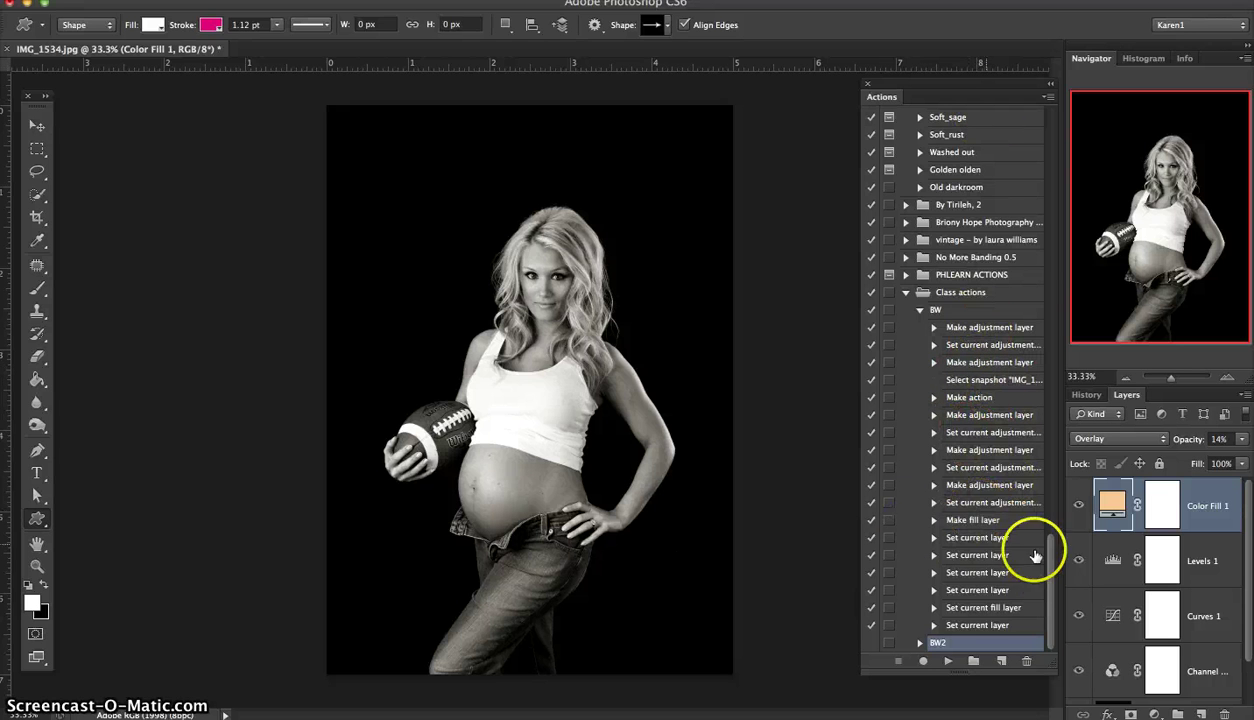
click(933, 521)
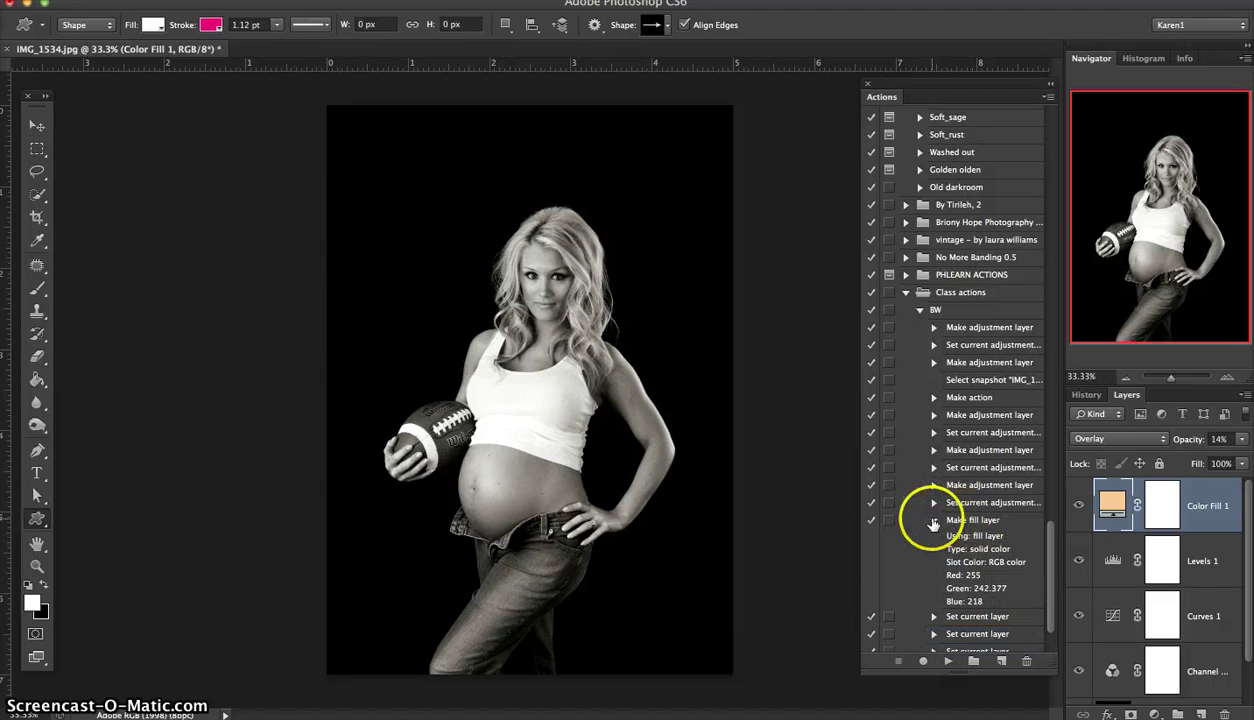
Insert a stop in the BW2 action with the message "Adjust fill layer opacity to your liking, then click play" and Allow Continue enabled
click(1046, 99)
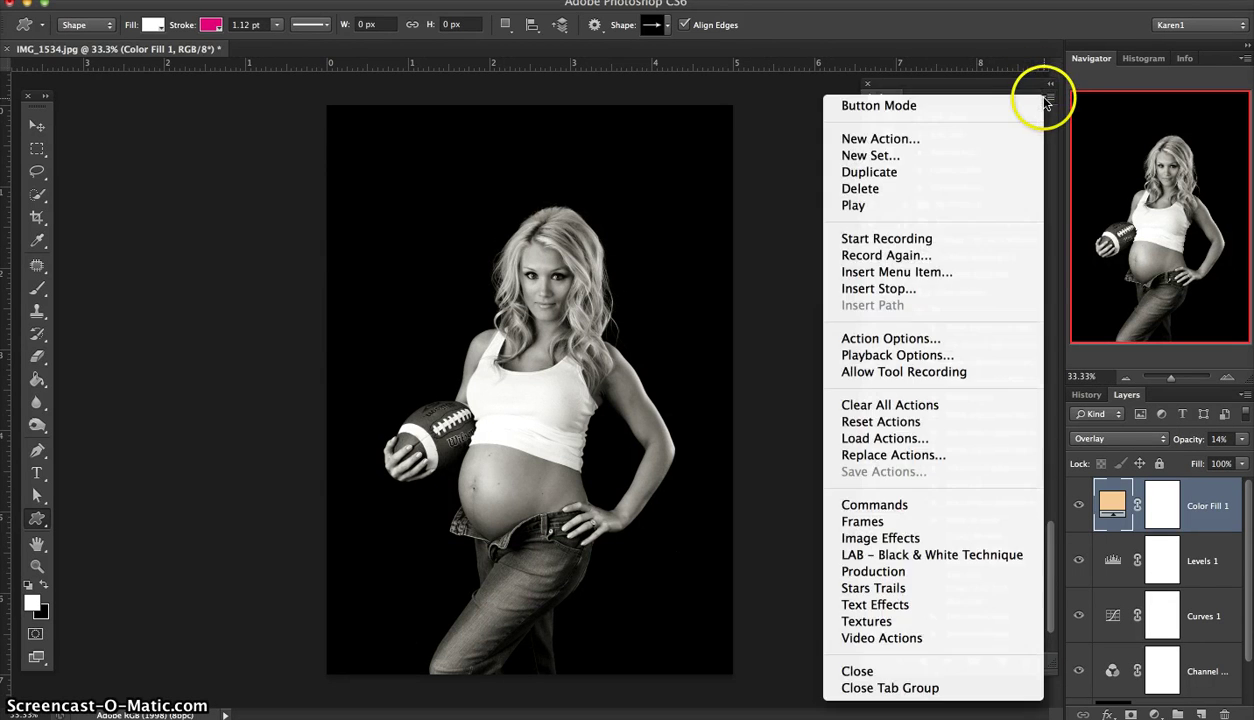
click(991, 290)
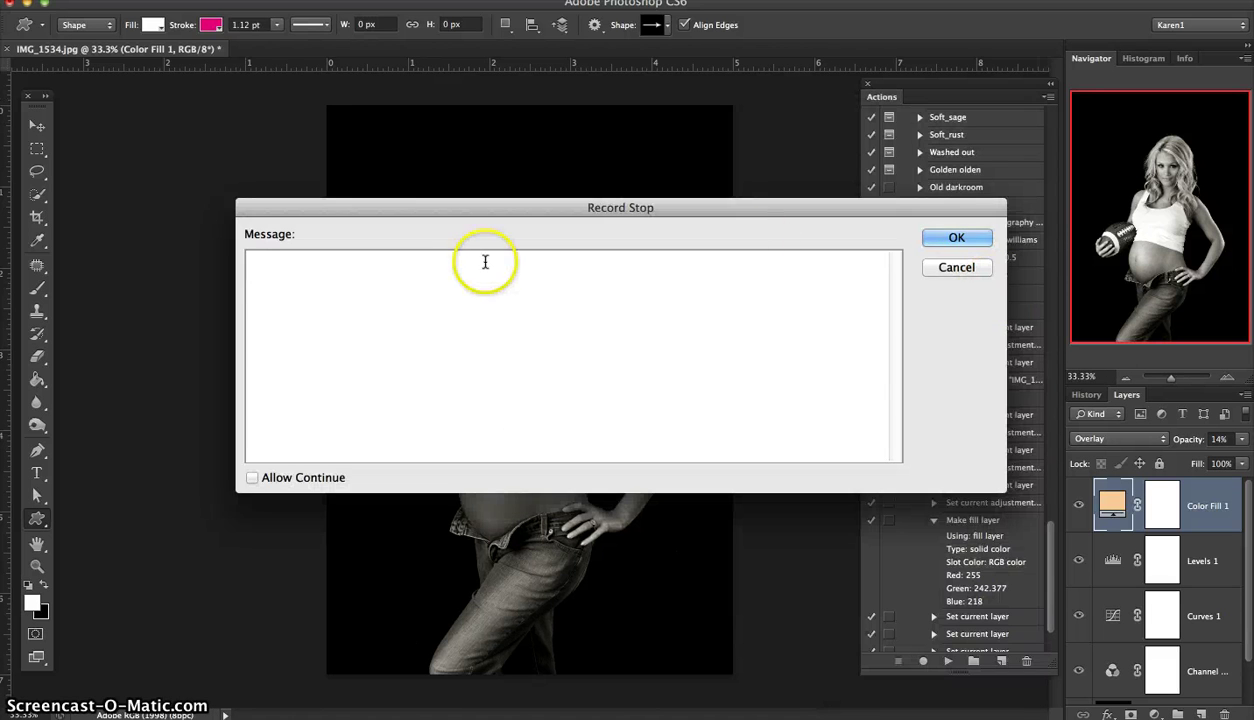
text(Adujt fill)
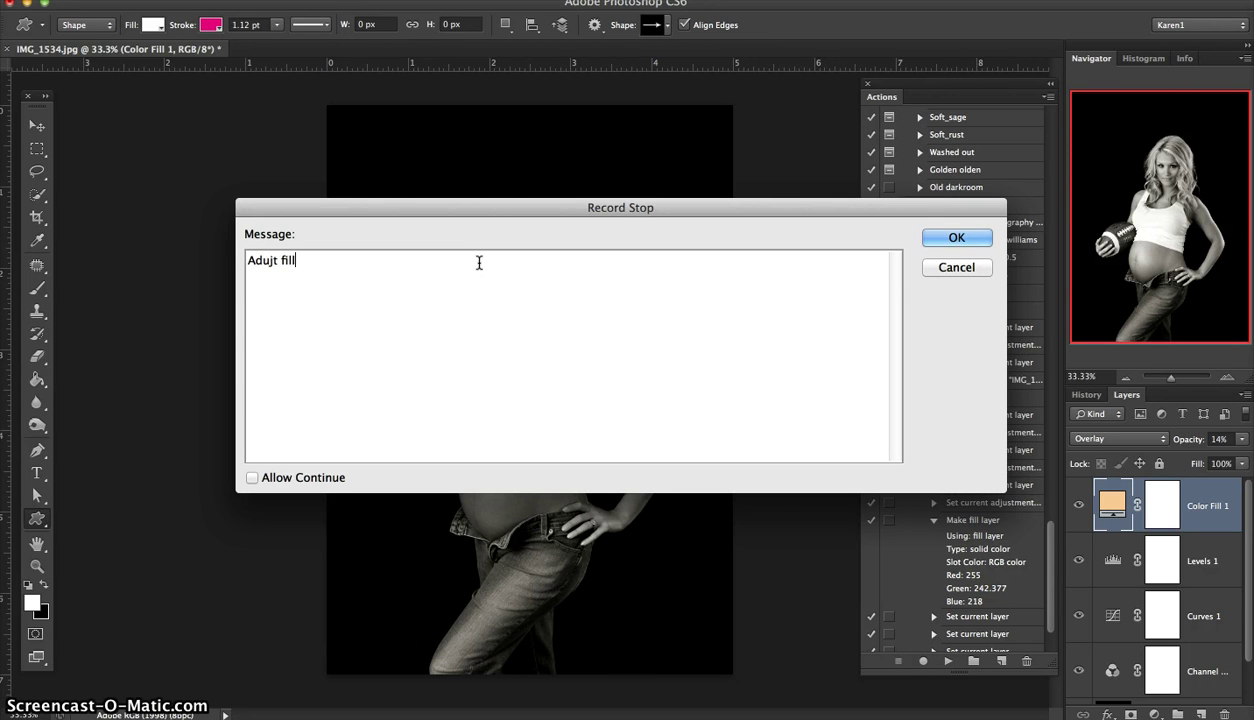
key(BackSpace)
key(BackSpace)
key(BackSpace)
key(BackSpace)
text(er)
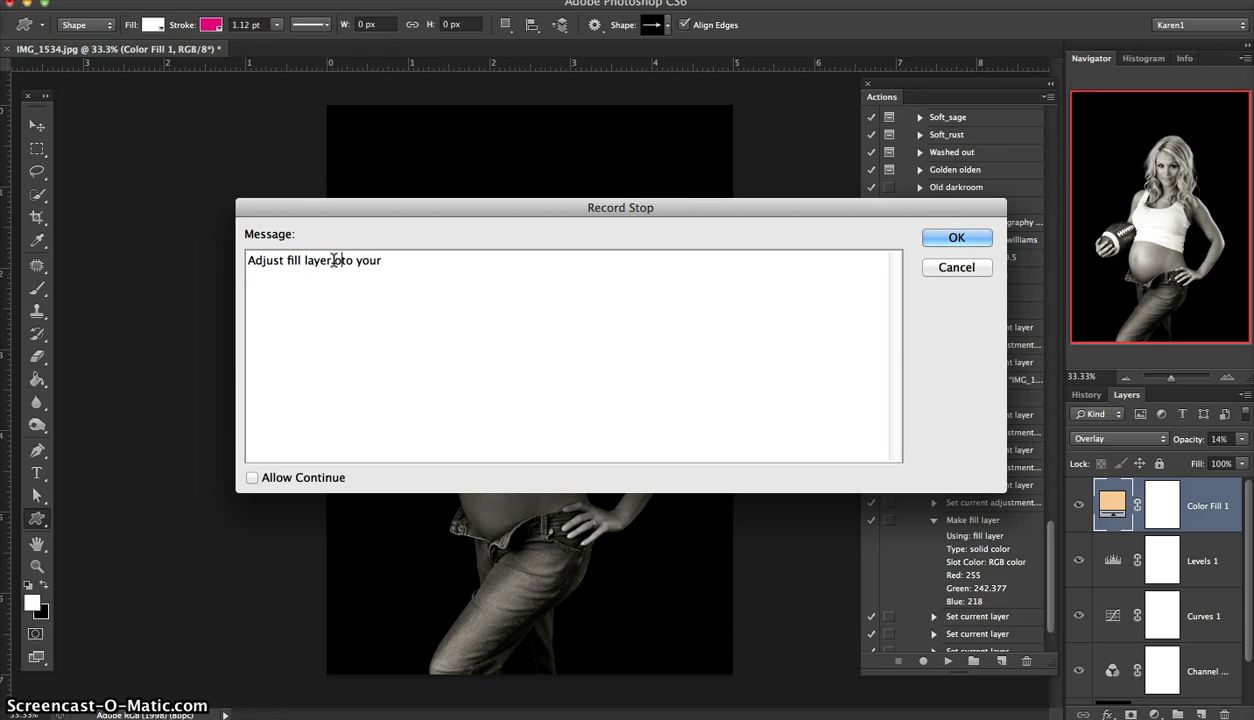
text( opacity)
click(433, 261)
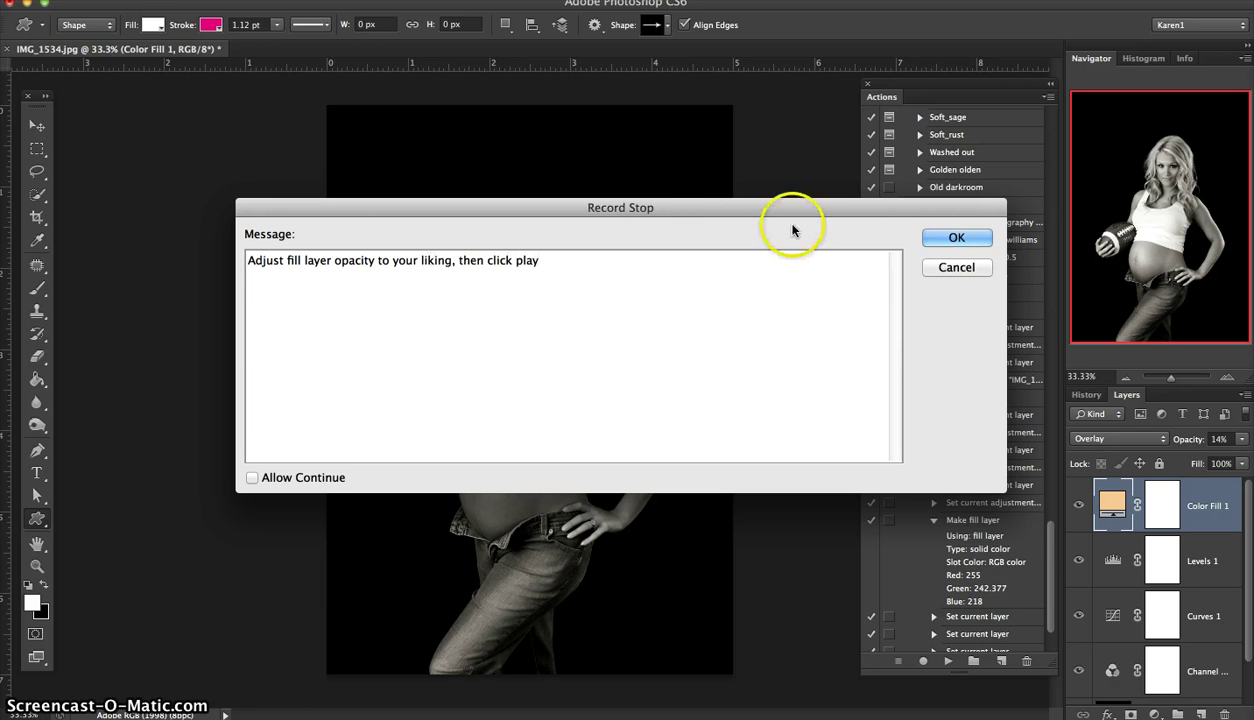
click(252, 477)
click(957, 240)
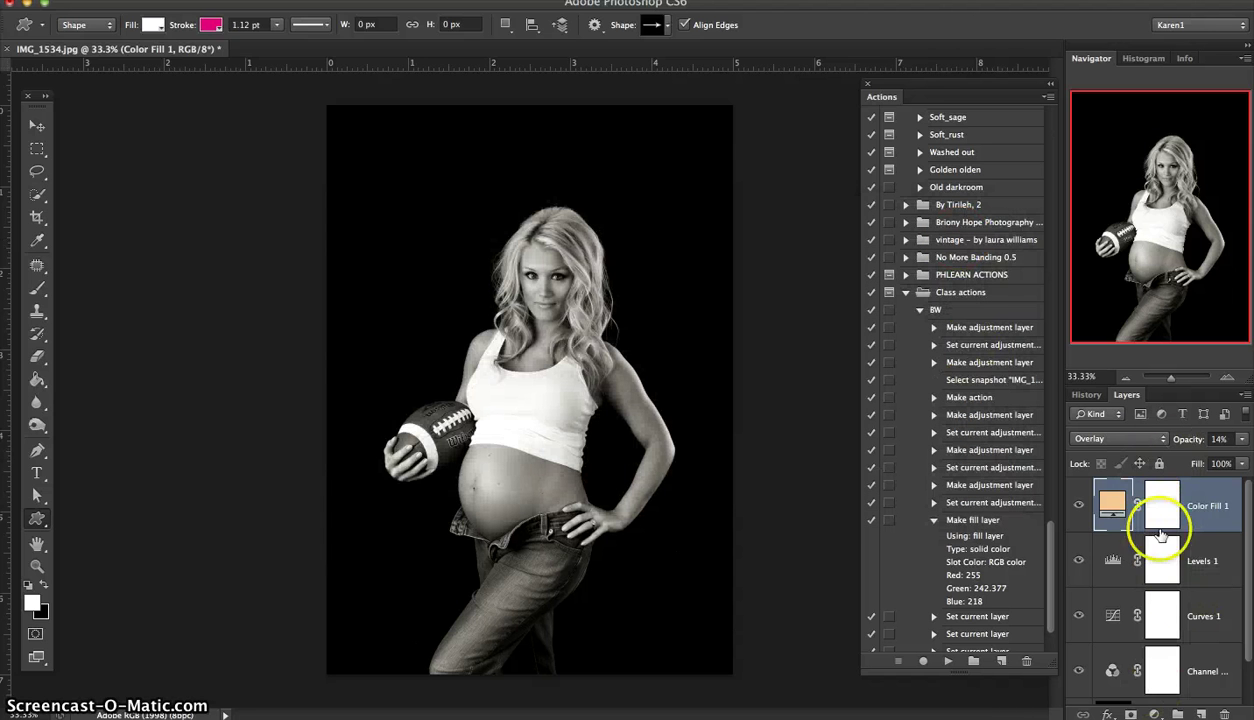
Revert the image to the IMG_1534.jpg snapshot, play the BW action from the Class actions set, and show the layers
click(1092, 397)
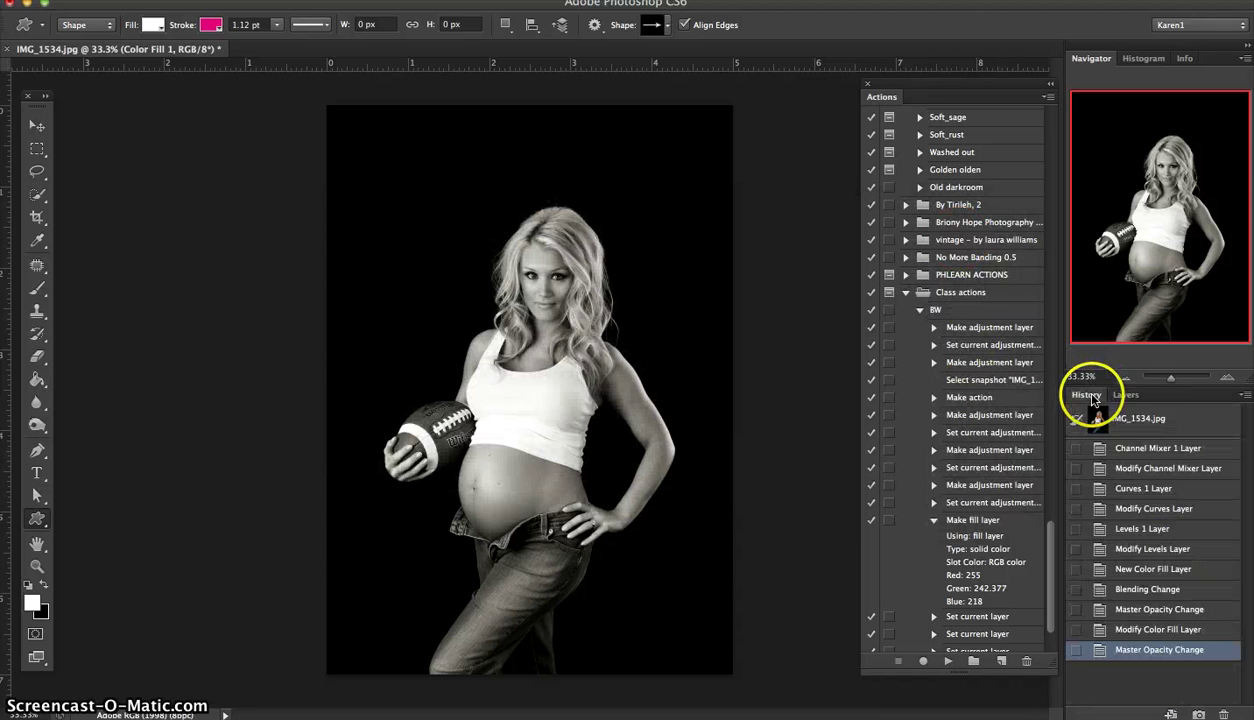
click(1155, 418)
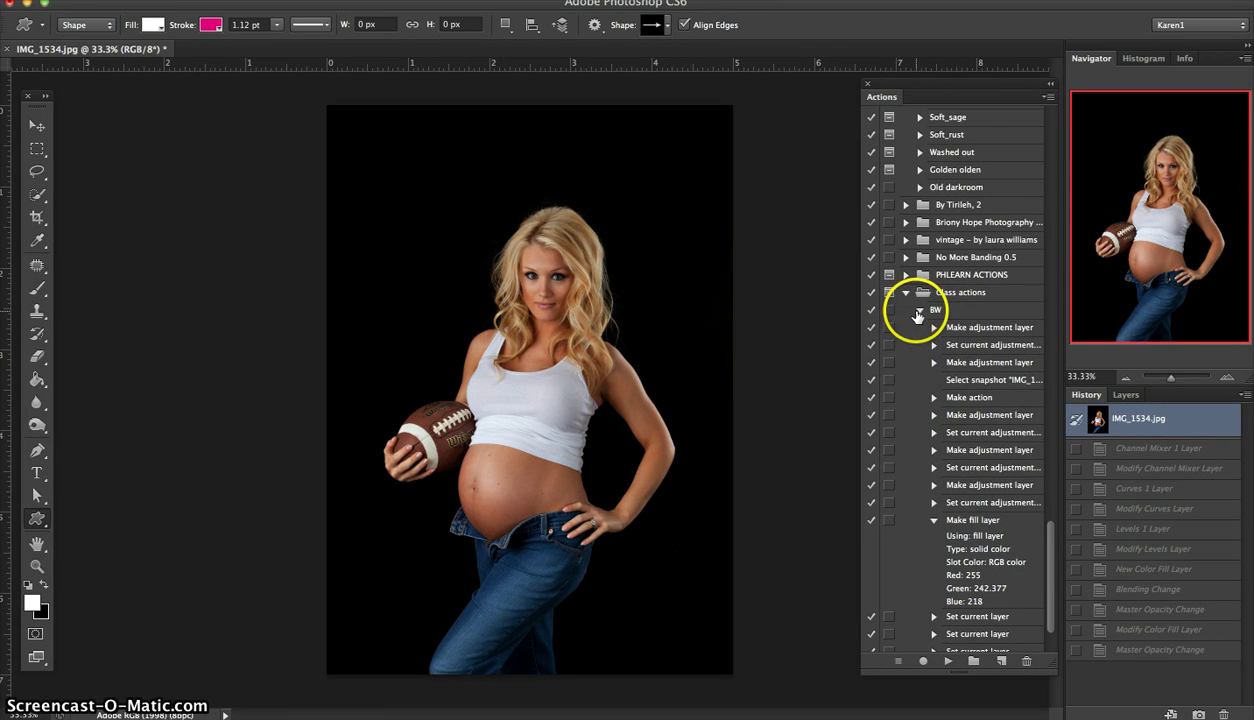
click(915, 311)
click(938, 626)
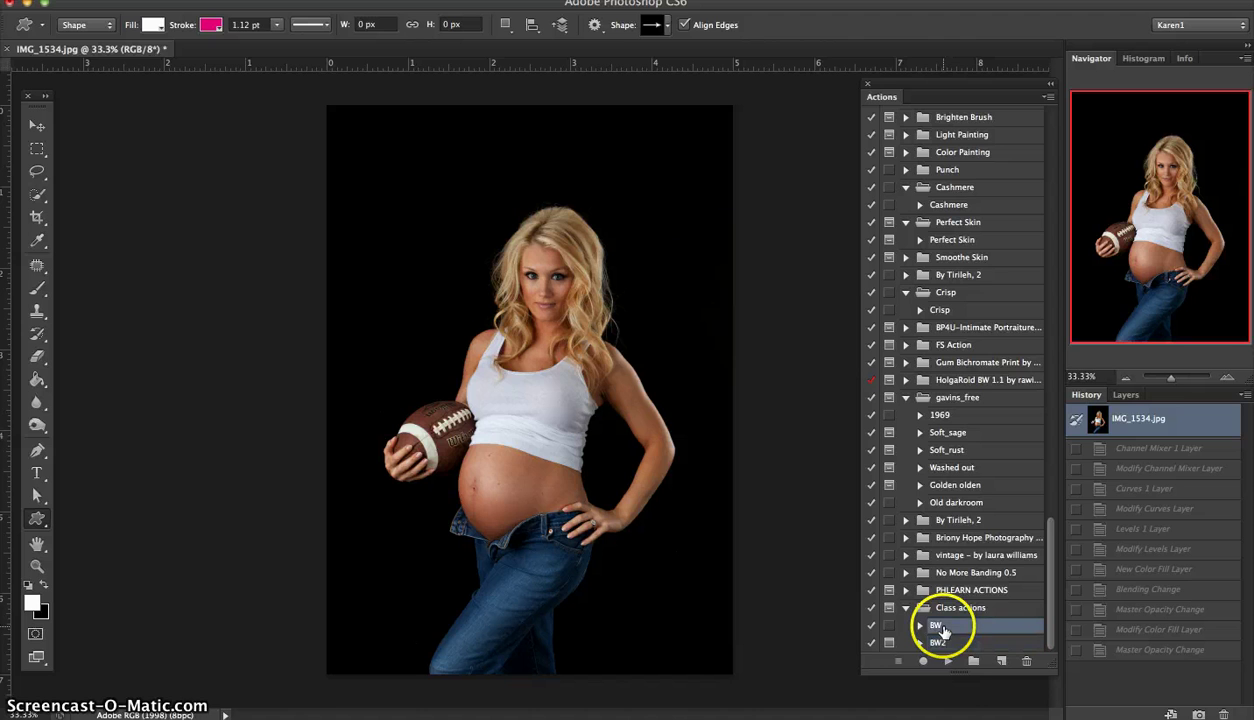
click(947, 661)
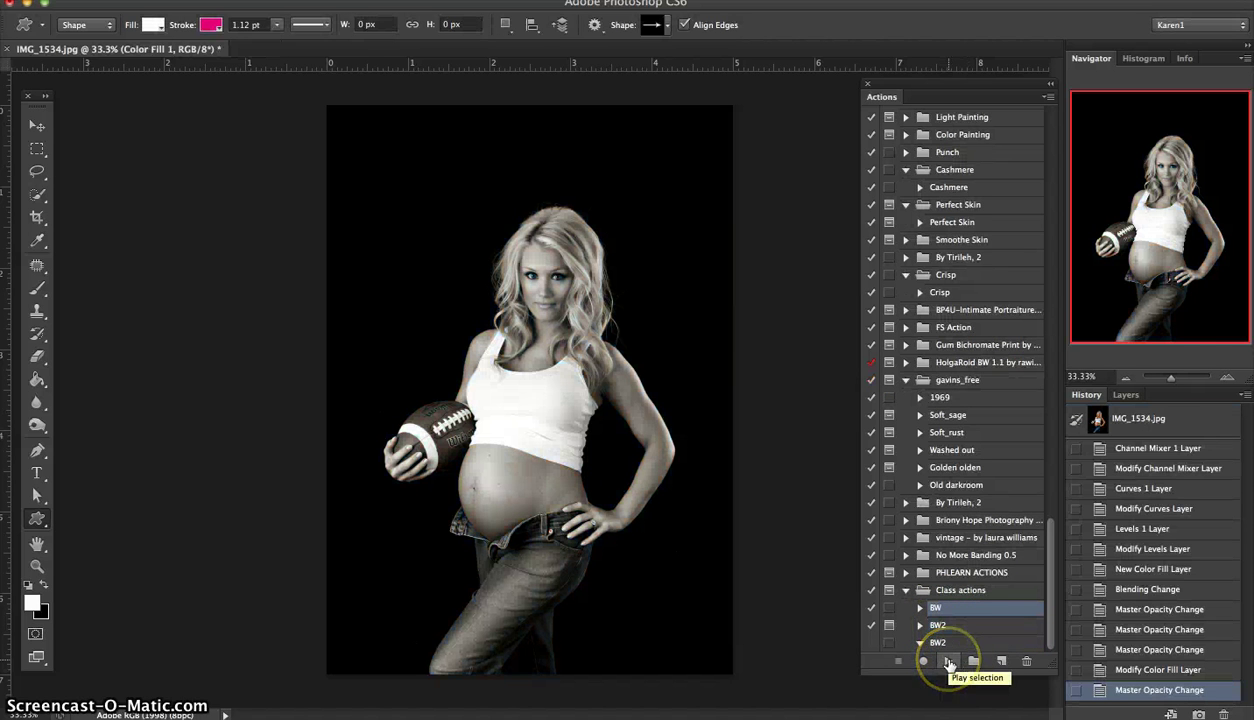
click(1125, 394)
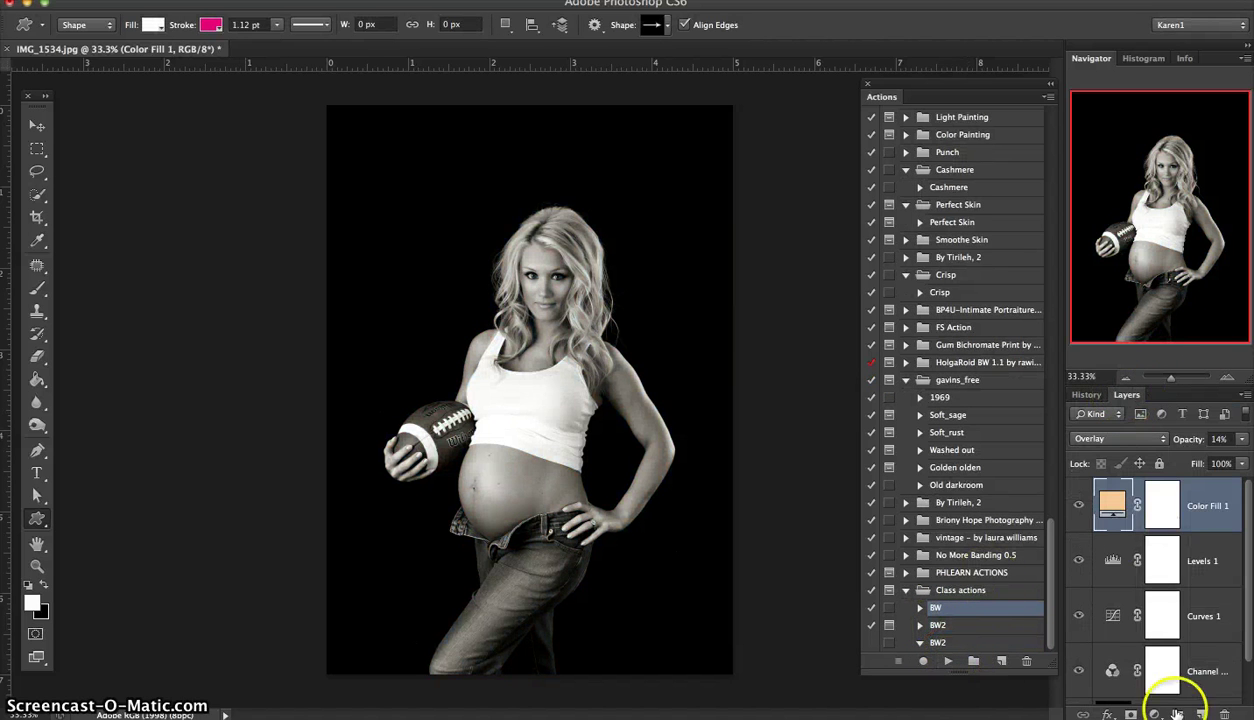
Hide the Color Fill 1 layer and compare the image with the Levels 1 layer off and on
click(962, 641)
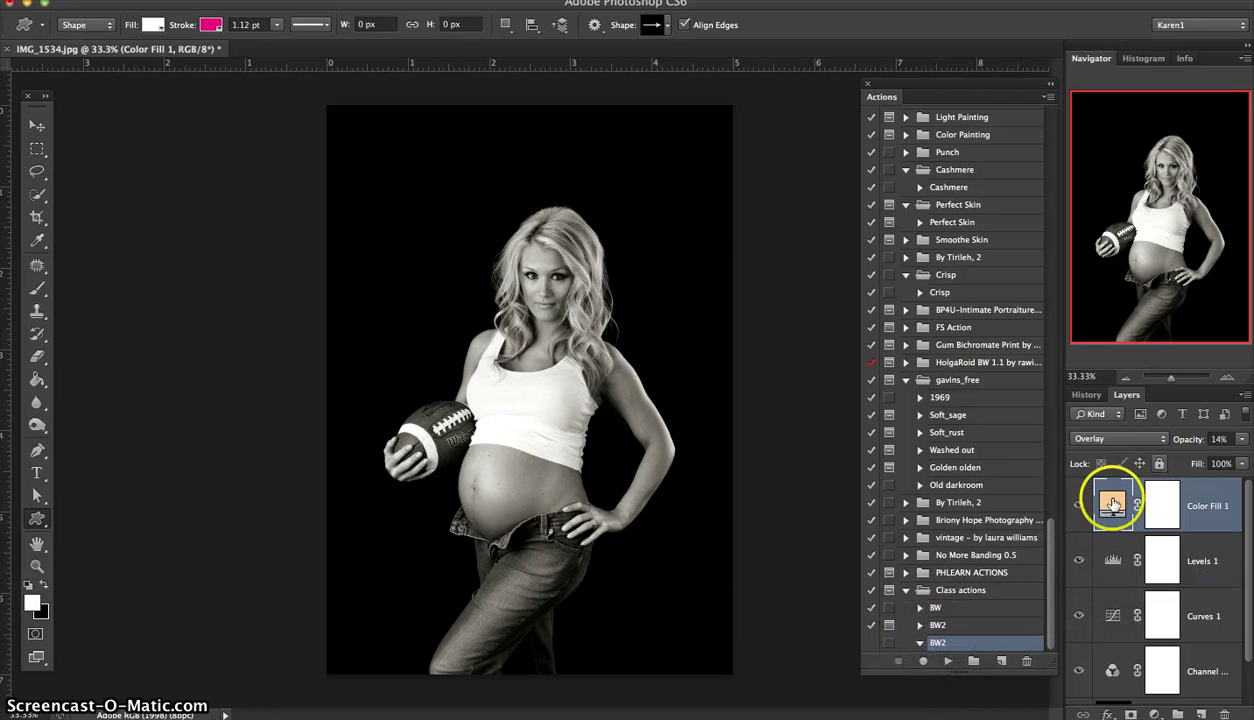
click(1078, 508)
click(1078, 508)
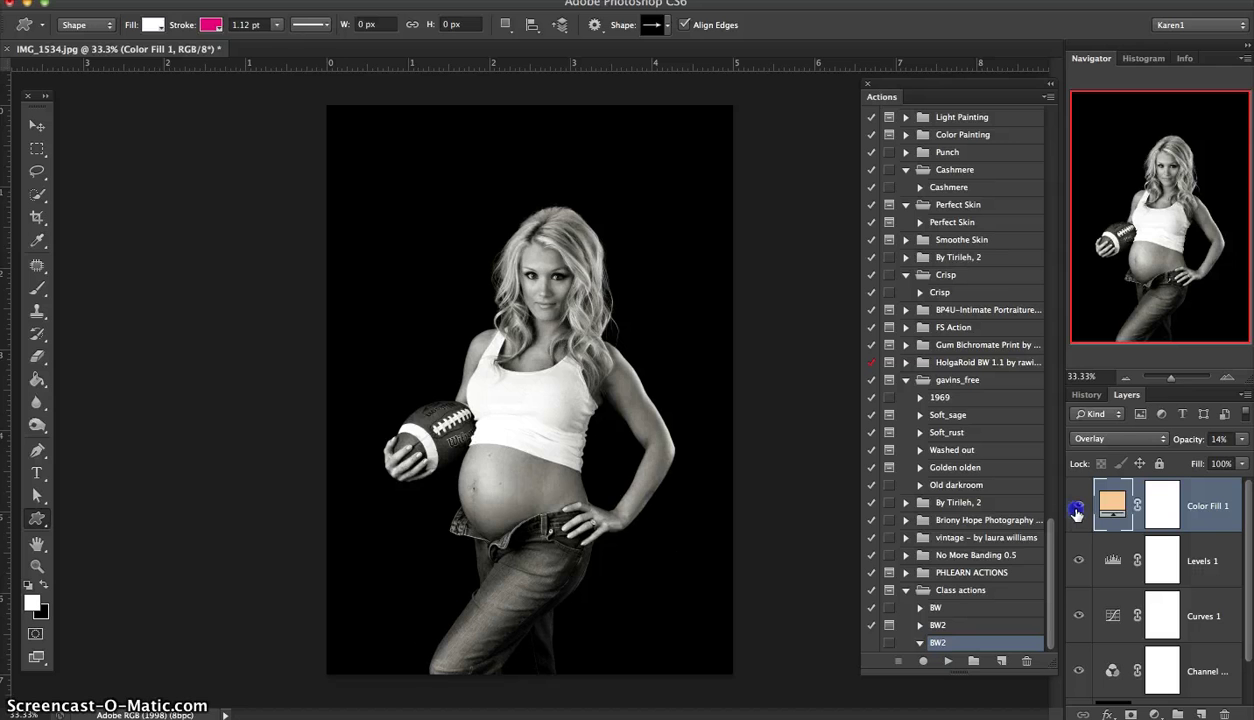
click(1078, 508)
click(1077, 560)
click(1077, 560)
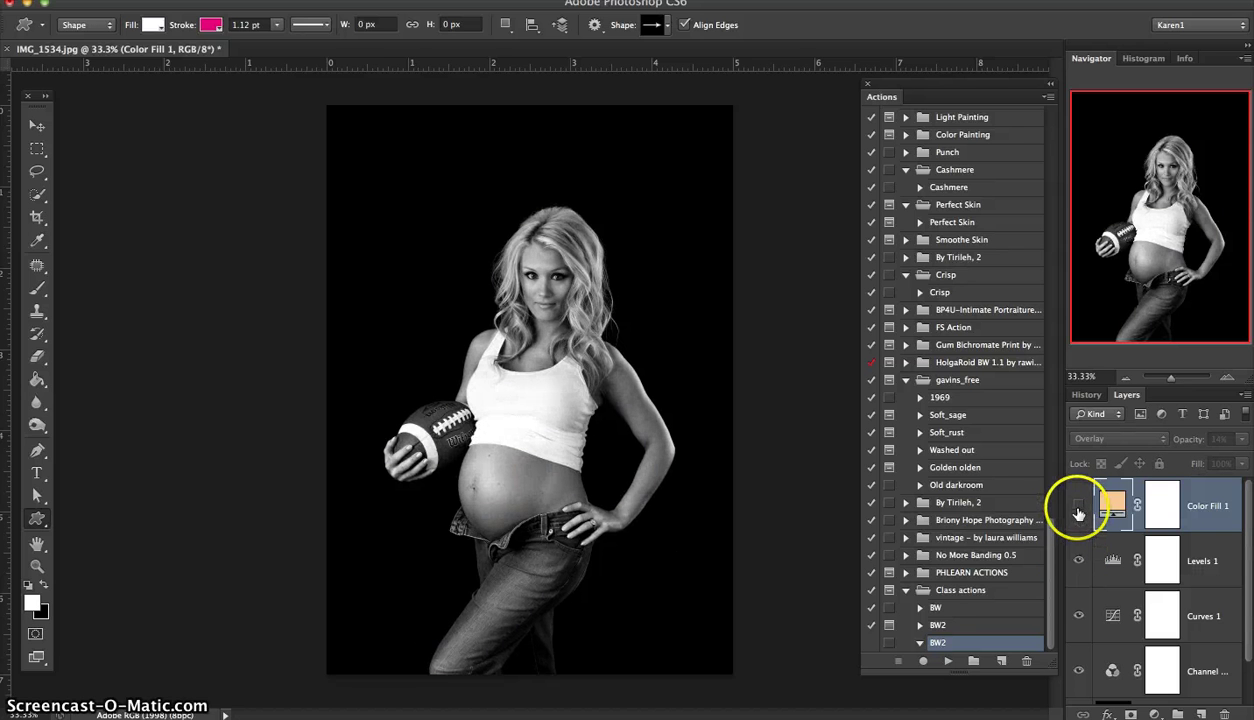
click(1077, 560)
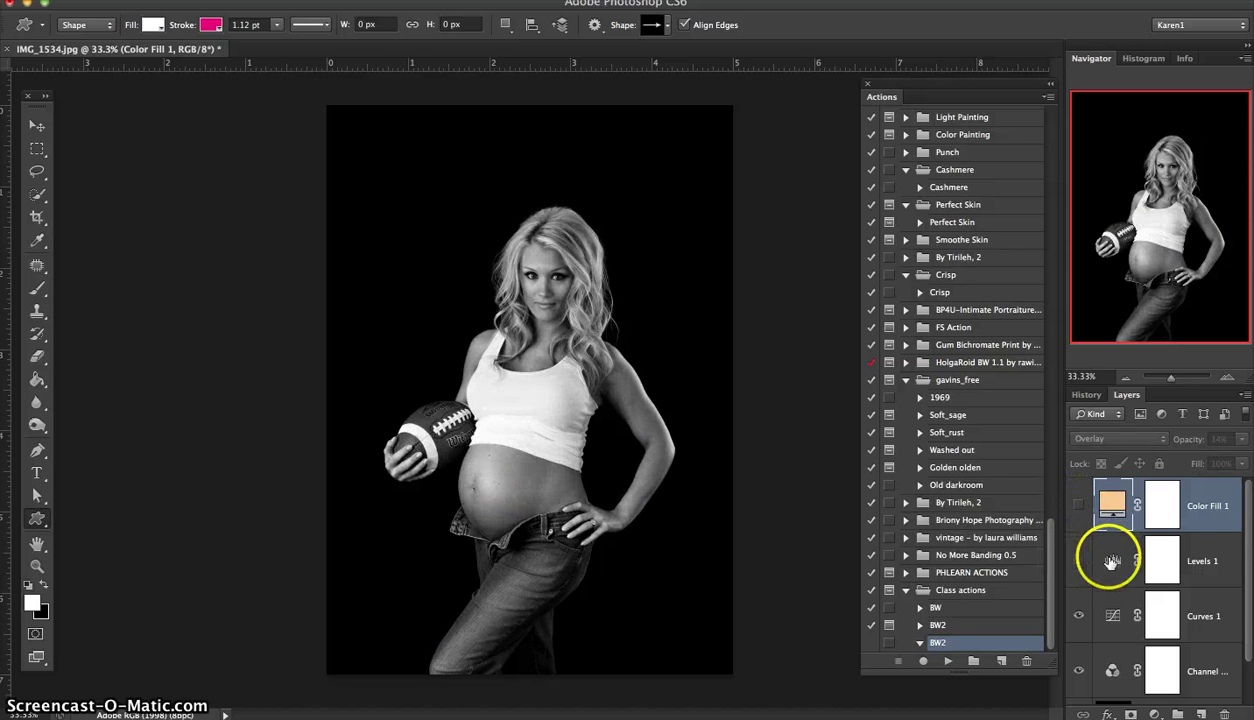
click(1076, 560)
Lower the Levels 1 layer's opacity to 69% and compare the image with that layer off and on
click(1092, 560)
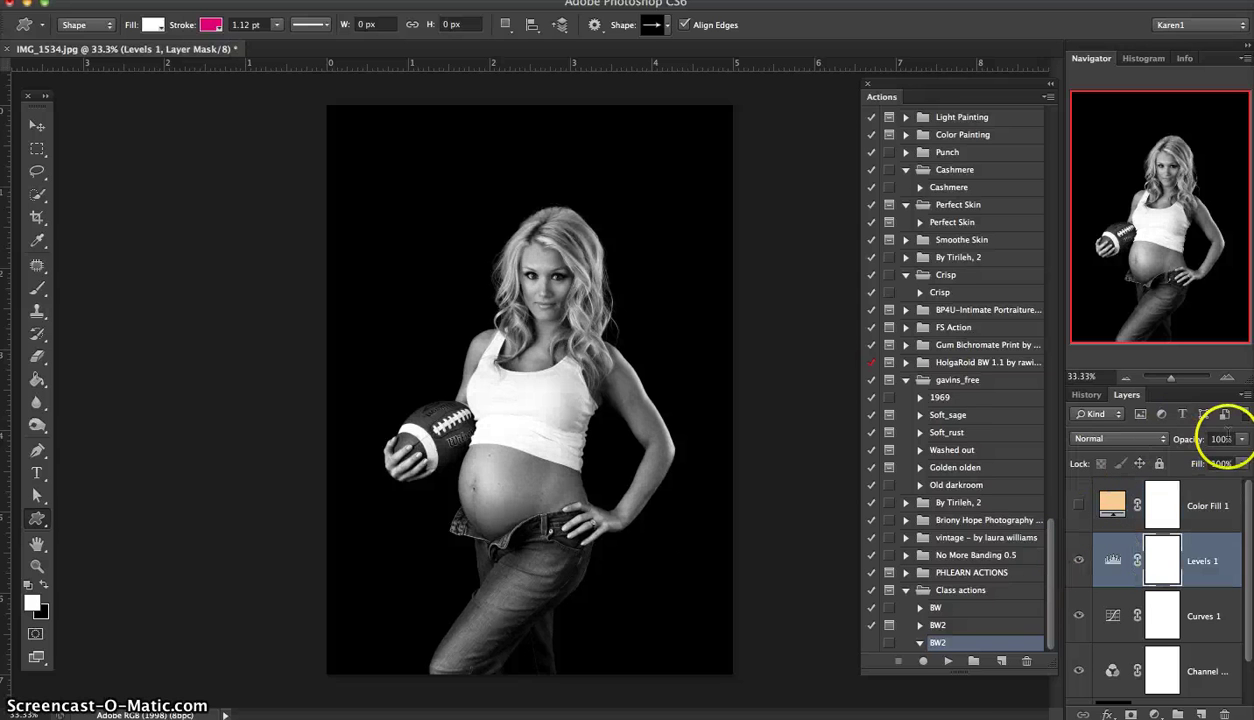
mouse_move(1243, 443)
mouse_down()
mouse_move(1199, 458)
mouse_move(1249, 448)
mouse_up()
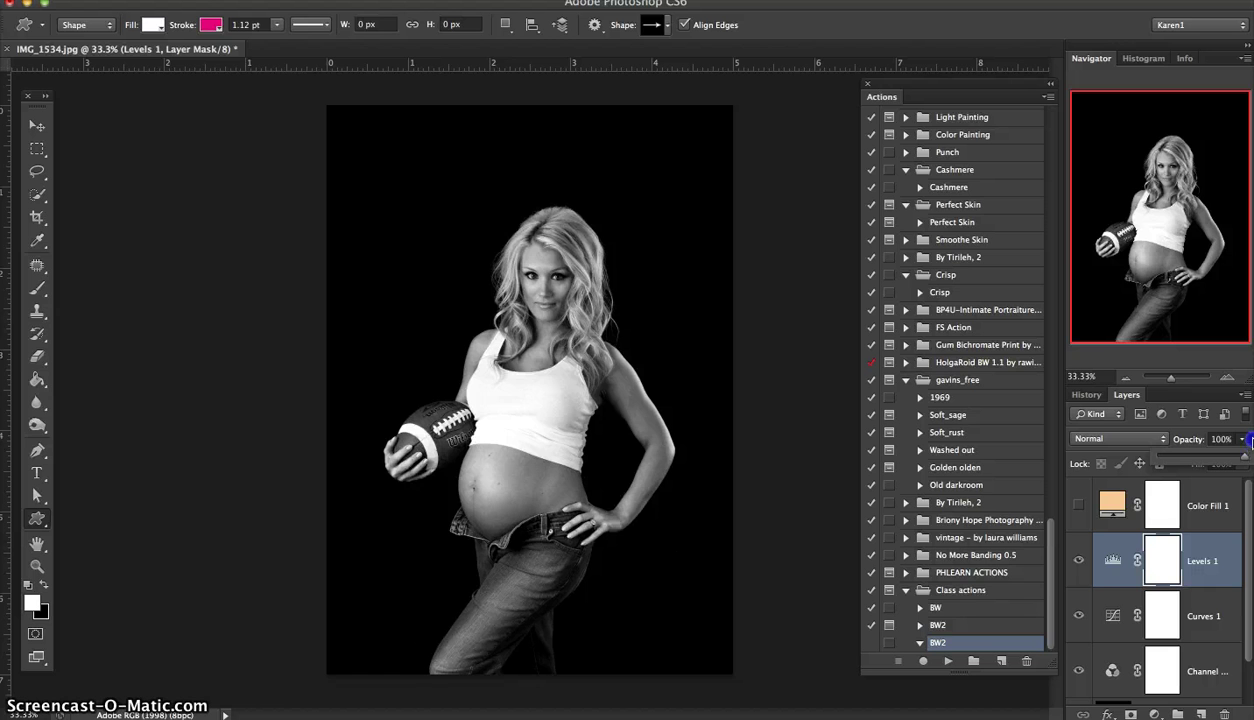
click(1077, 562)
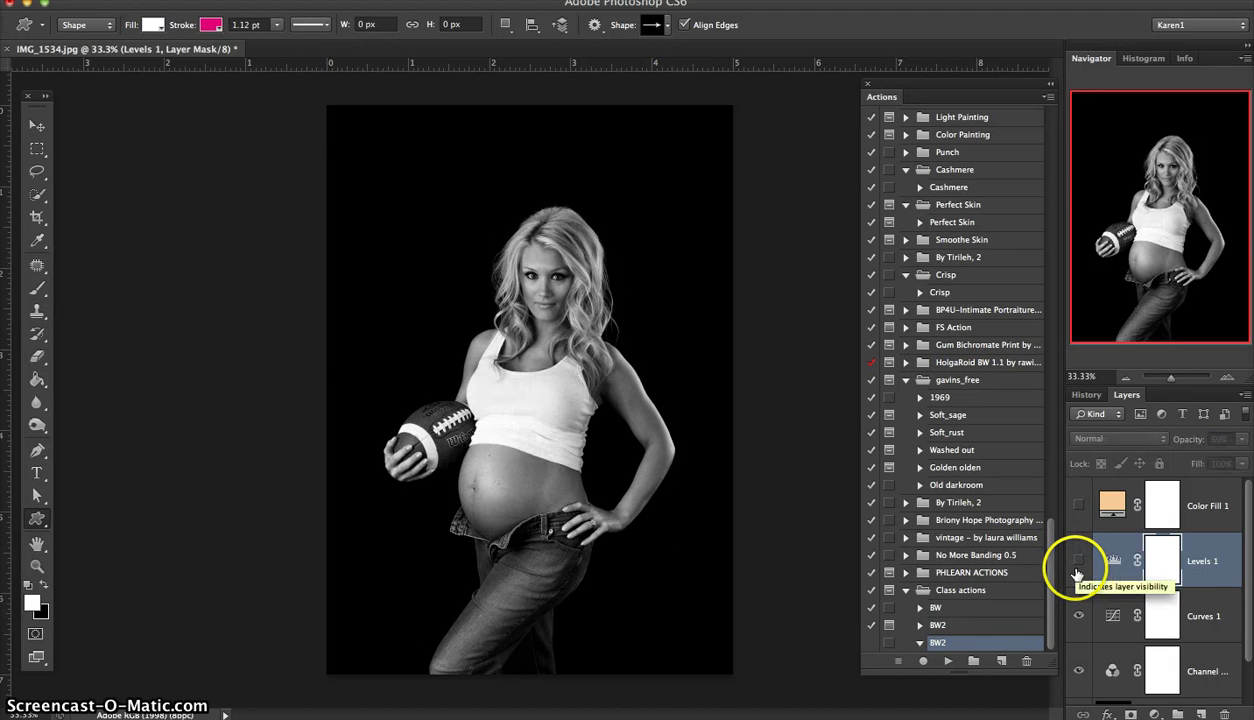
click(1077, 562)
Adjust the Curves 1 layer by raising its midtone point and setting the shadow point to about input 16, output 8
click(1077, 616)
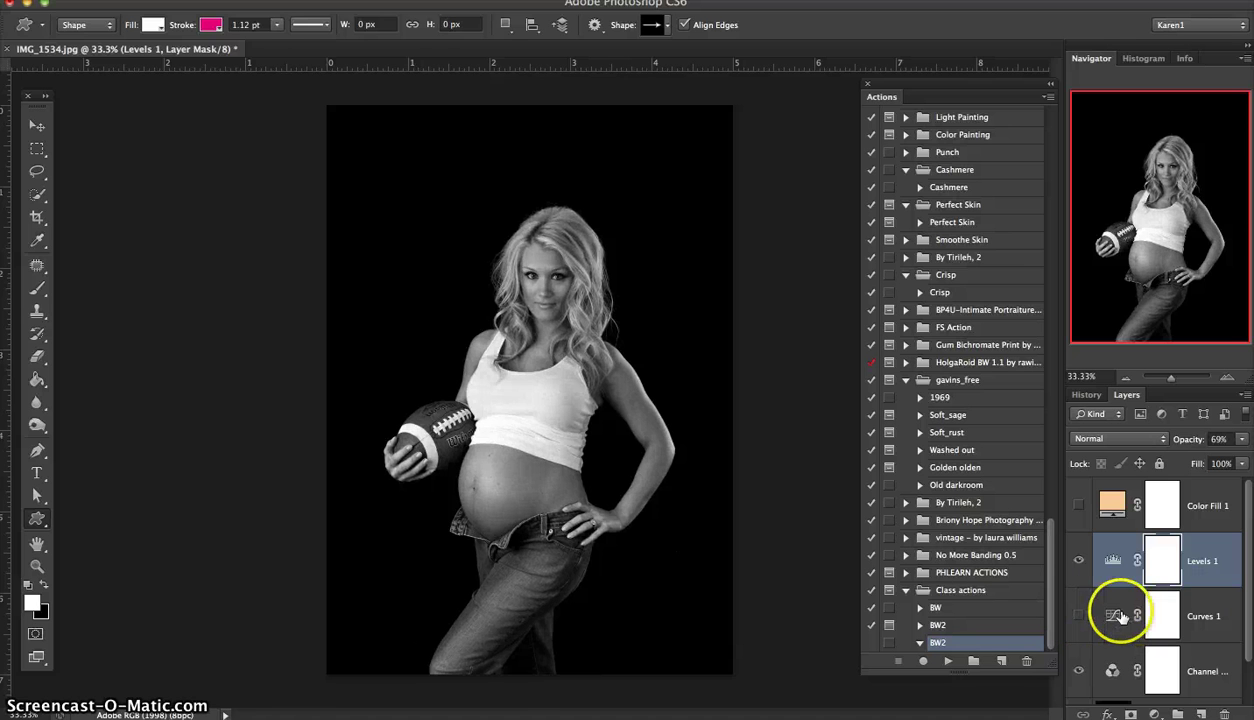
click(1113, 616)
double_click(1113, 616)
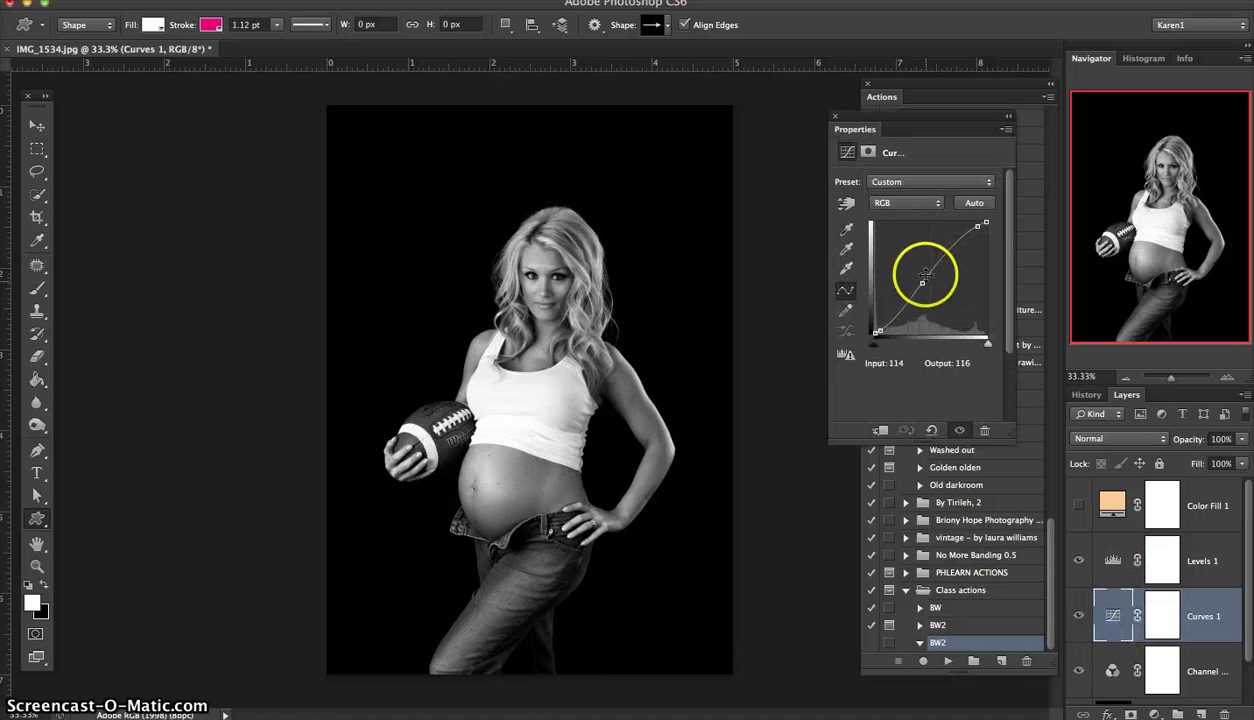
drag(924, 281, 921, 279)
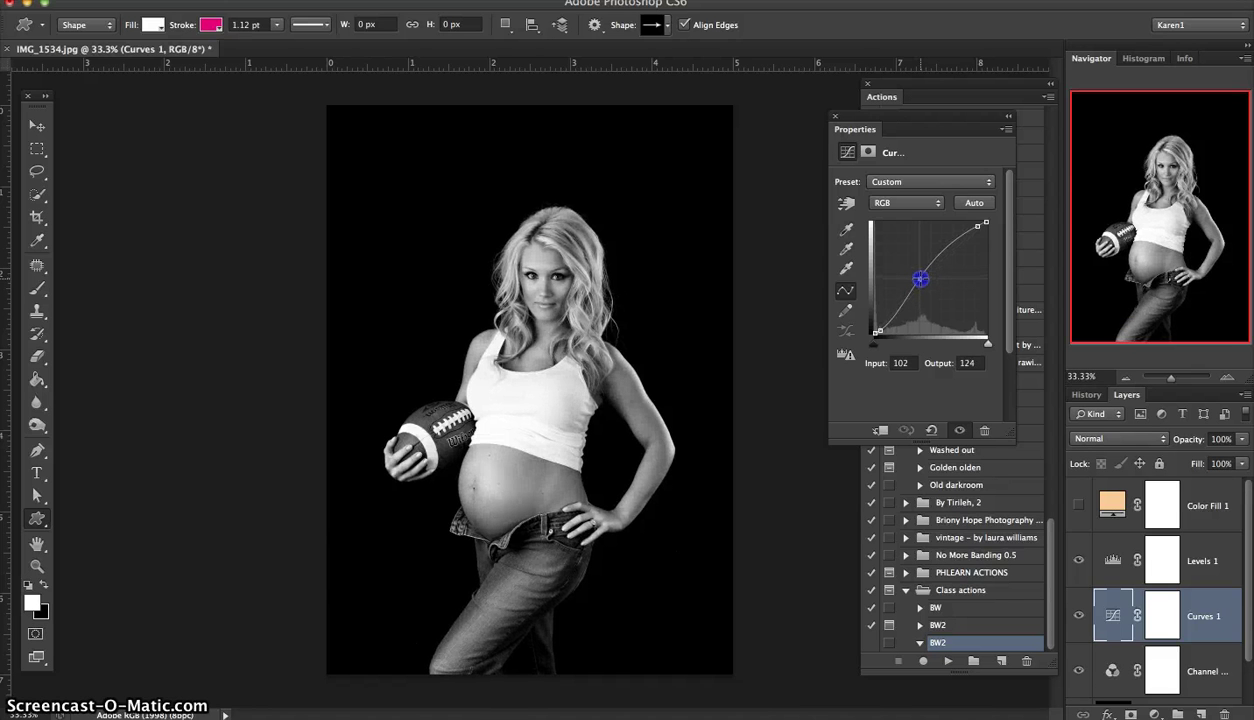
click(878, 331)
drag(884, 334, 885, 336)
click(883, 334)
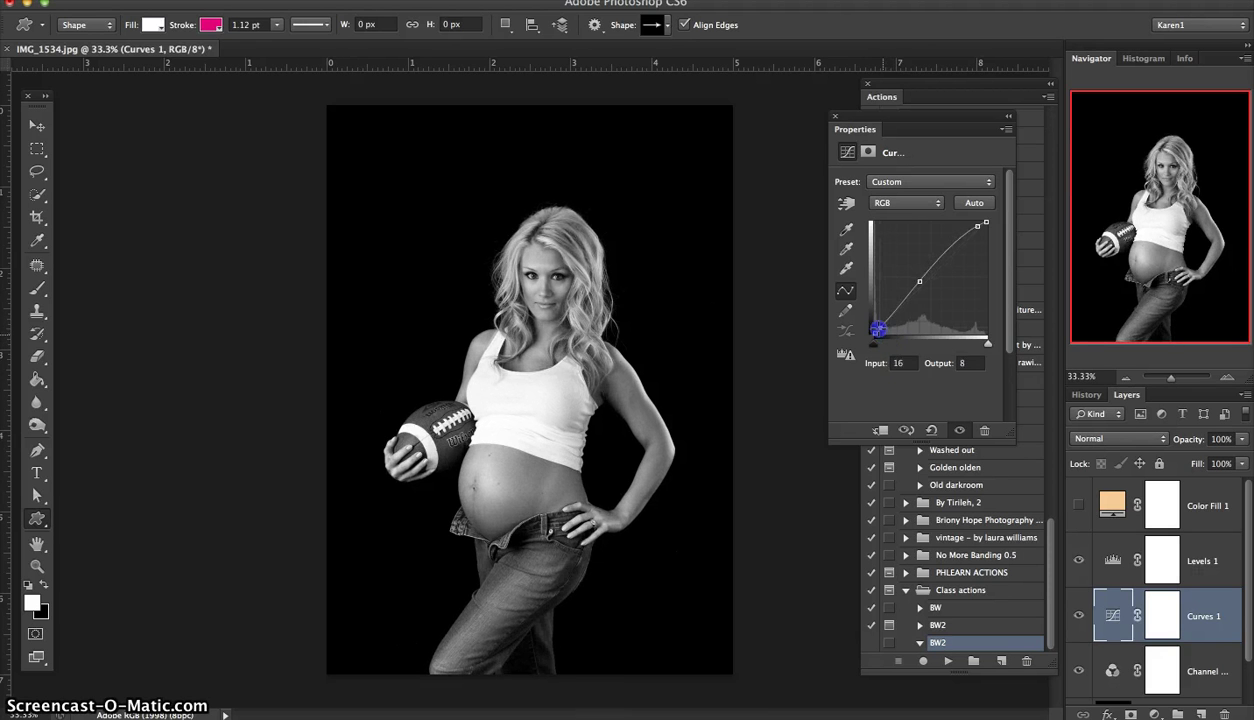
click(835, 115)
Check the lower layers of the stack and show the image's history states
scroll(1127, 578, down, 1)
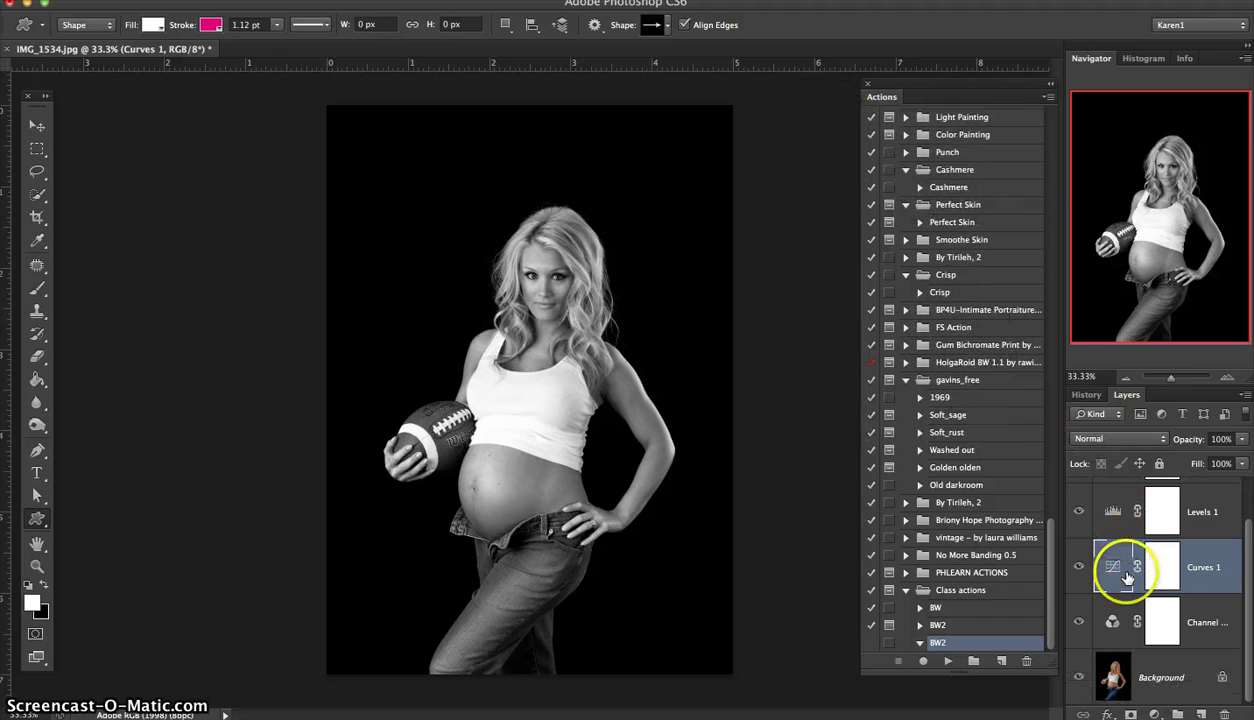
click(1088, 396)
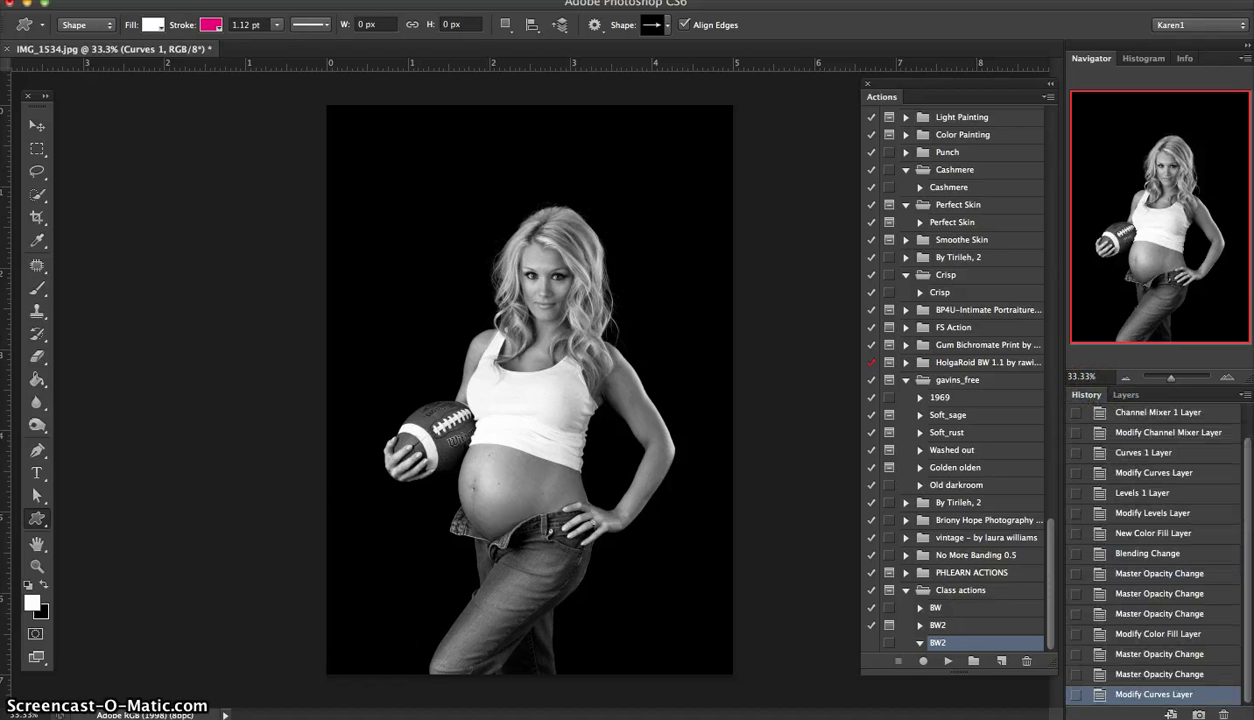